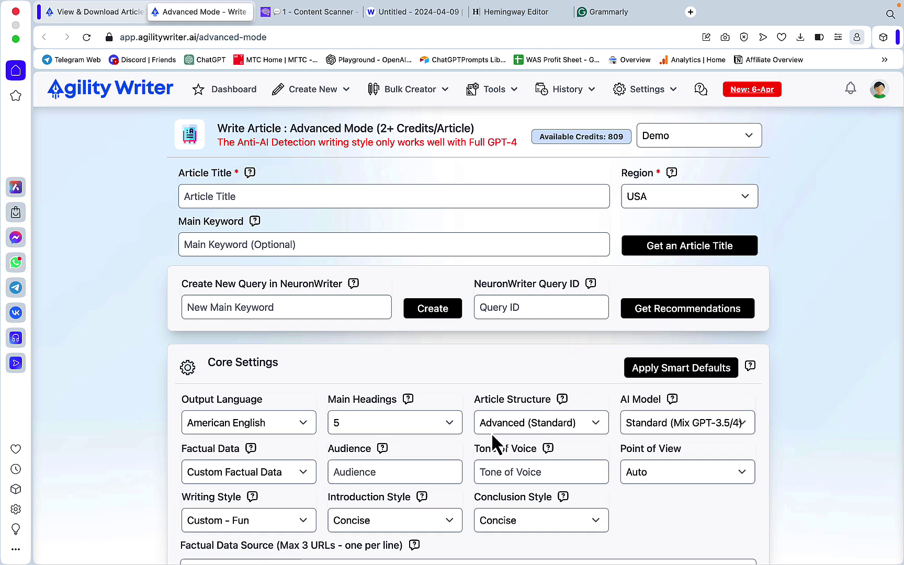
Check the writing style and AI model lists, keep Standard, and close the Advanced Mode form
scroll(492, 440, down, 3)
scroll(492, 439, up, 3)
scroll(492, 440, down, 3)
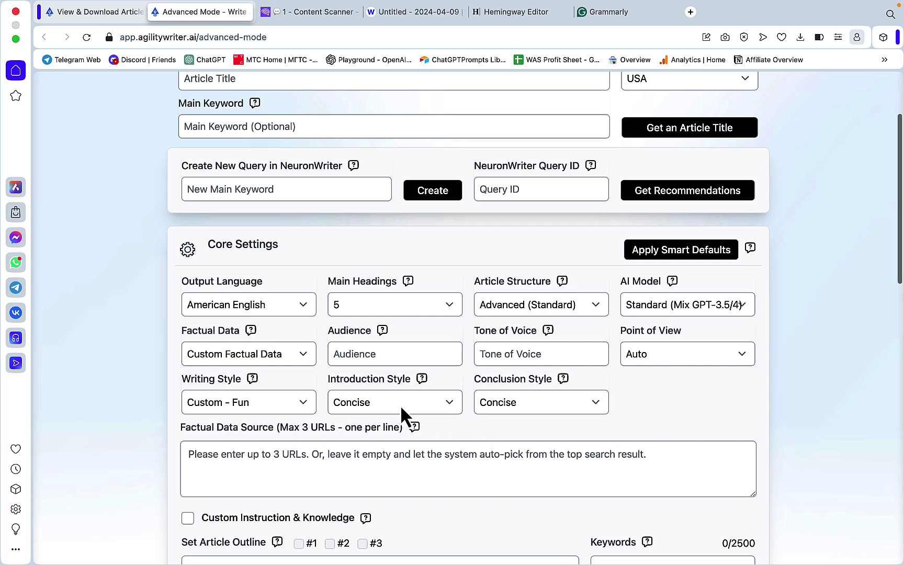
click(306, 403)
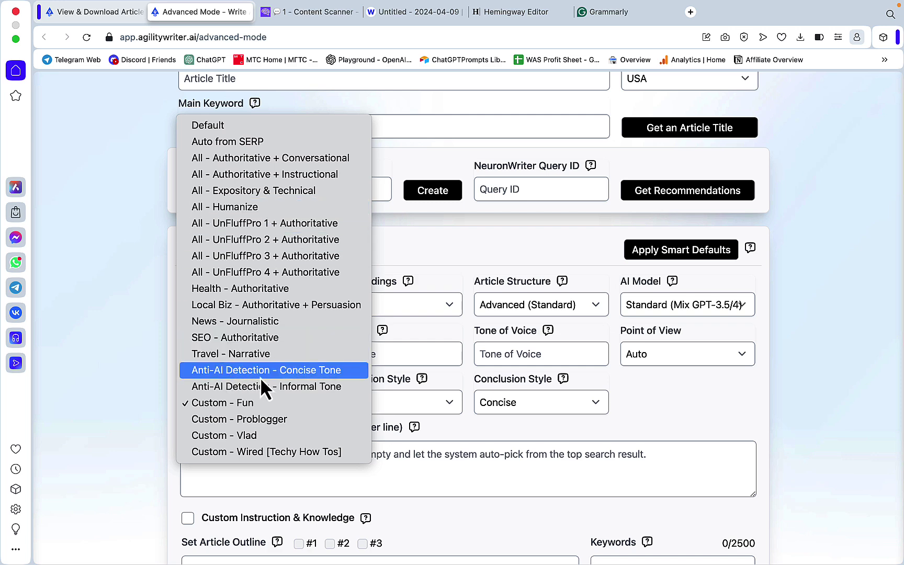
click(807, 390)
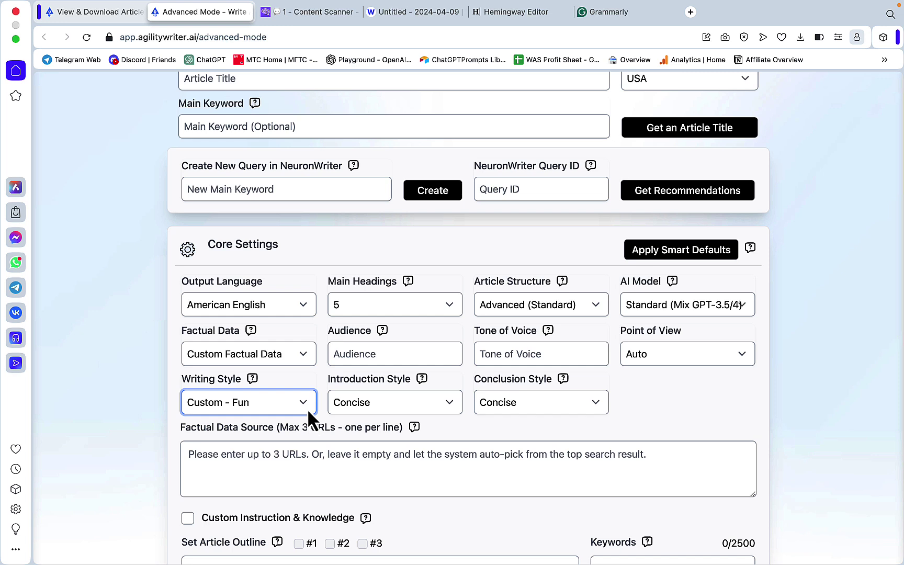
click(744, 309)
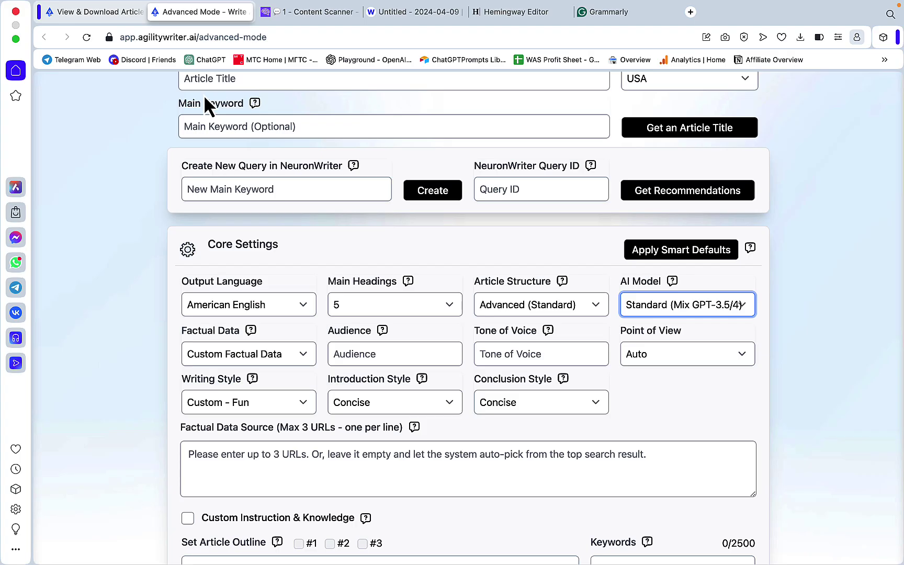
click(155, 12)
Open the sixth 'Can Dogs Eat Longan' article to copy its text, then go to Hemingway Editor
scroll(287, 252, down, 1)
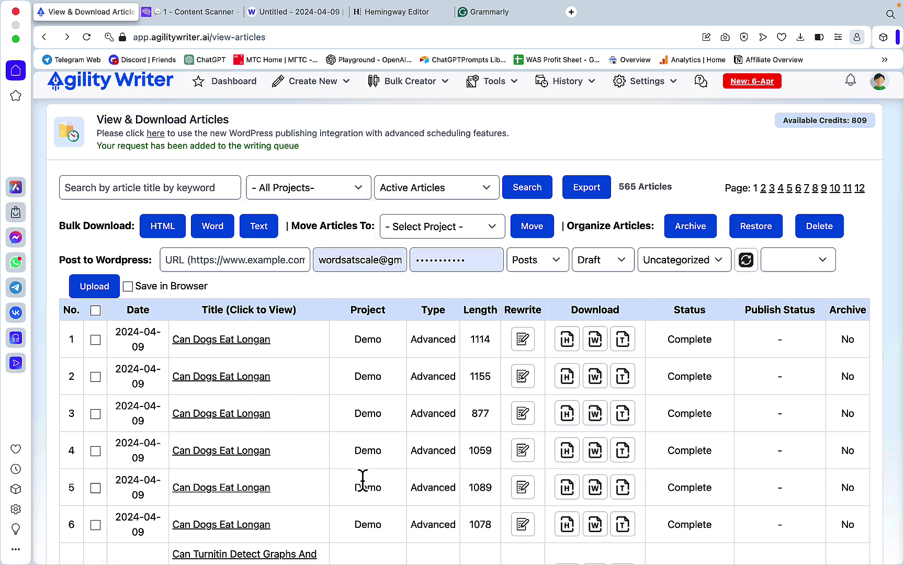
right_click(238, 525)
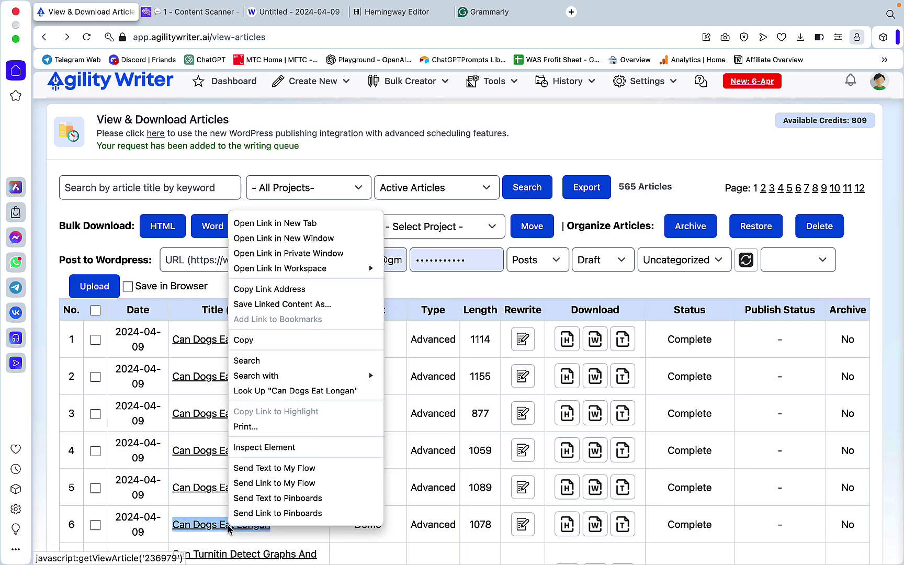
click(238, 524)
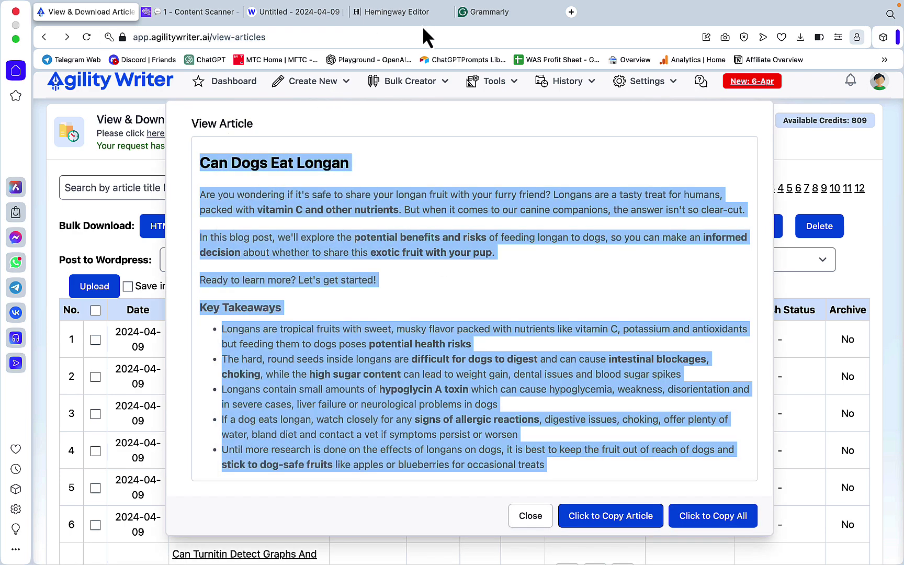
click(406, 14)
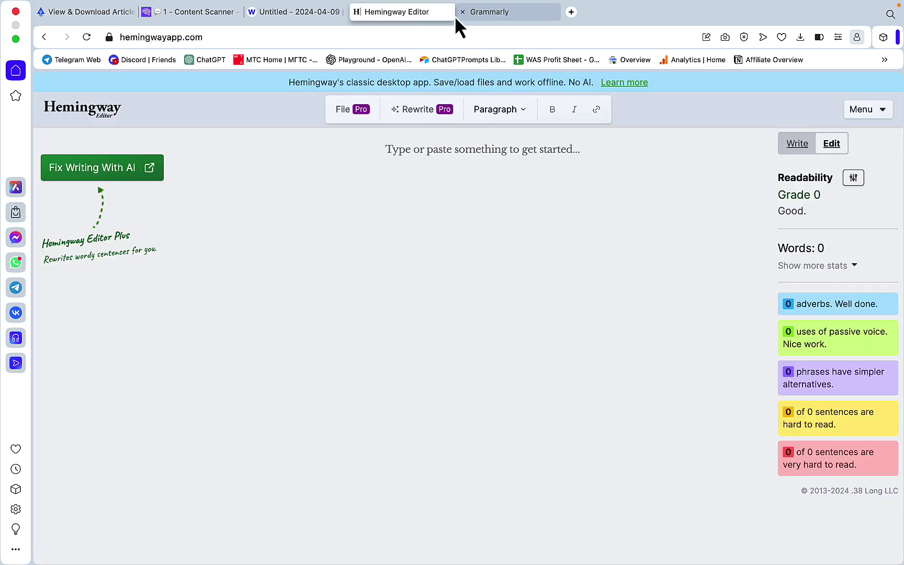
Paste the Longan article into Hemingway Editor to get its readability grade
click(358, 146)
key(super+v)
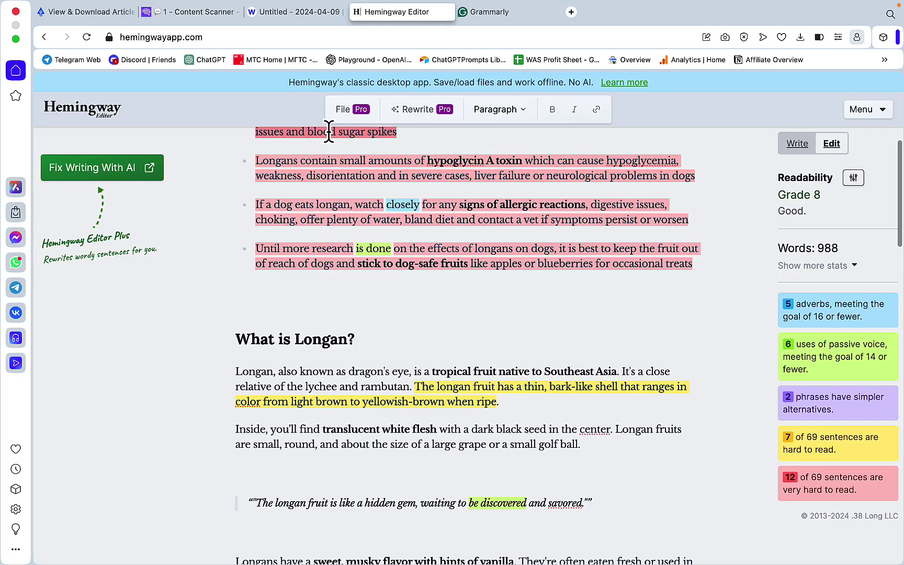
scroll(352, 316, up, 6)
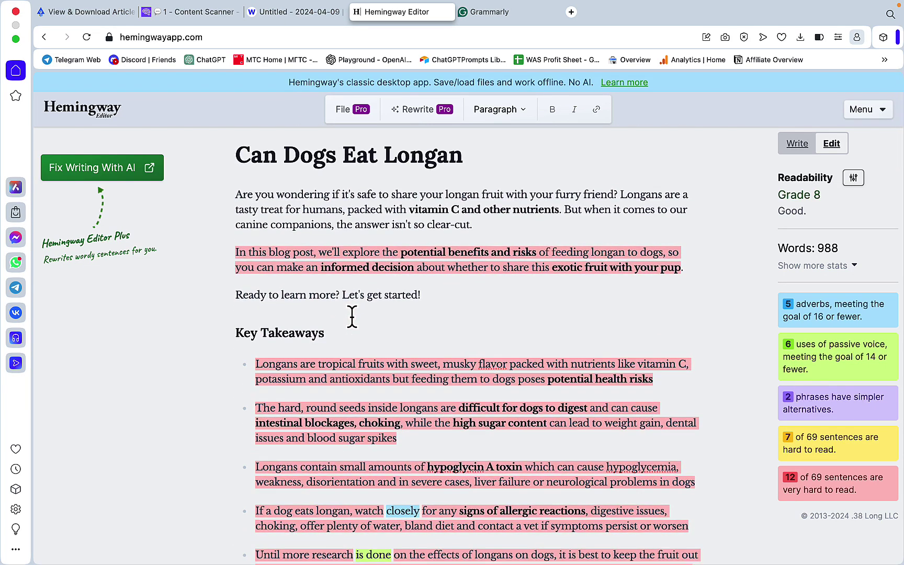
scroll(352, 316, down, 20)
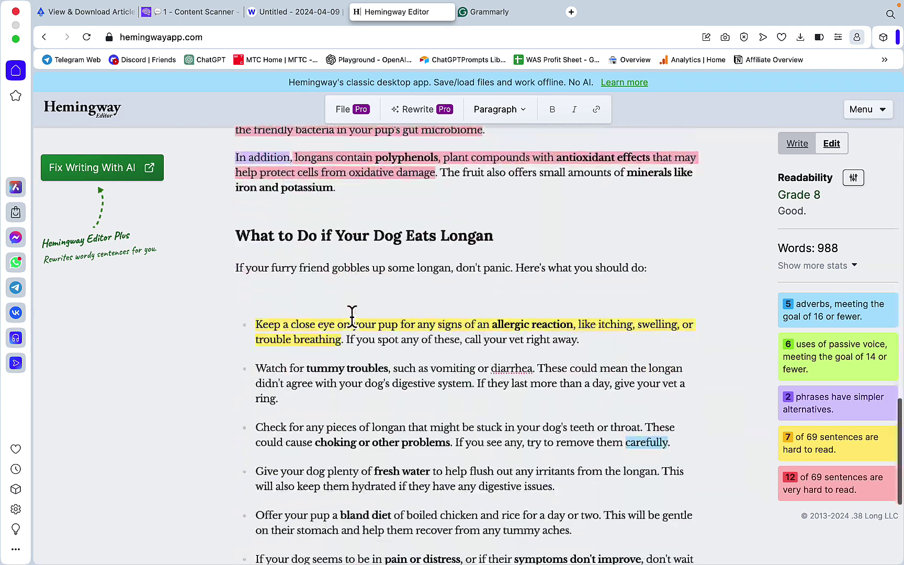
scroll(352, 315, up, 15)
scroll(352, 316, up, 7)
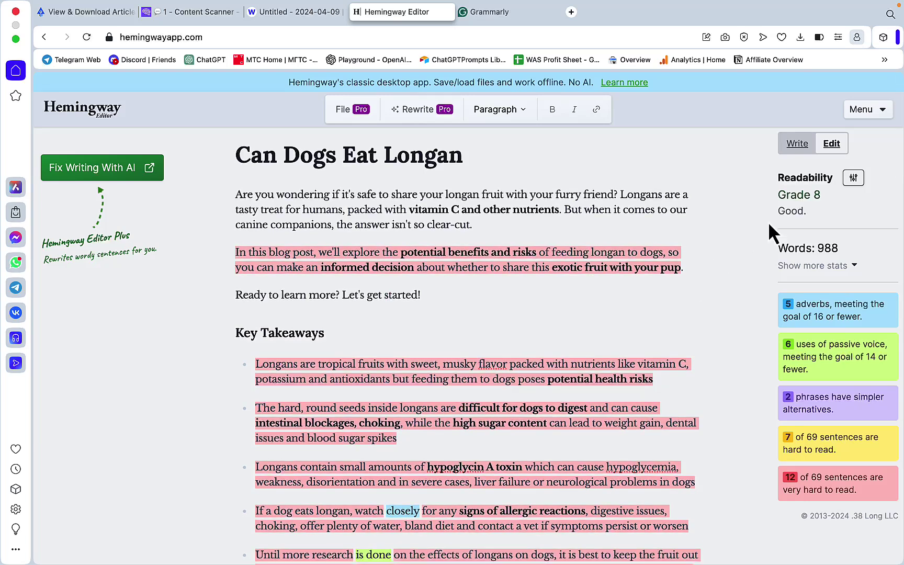
Enter Grade 8 in cell F13 of the score spreadsheet
click(296, 541)
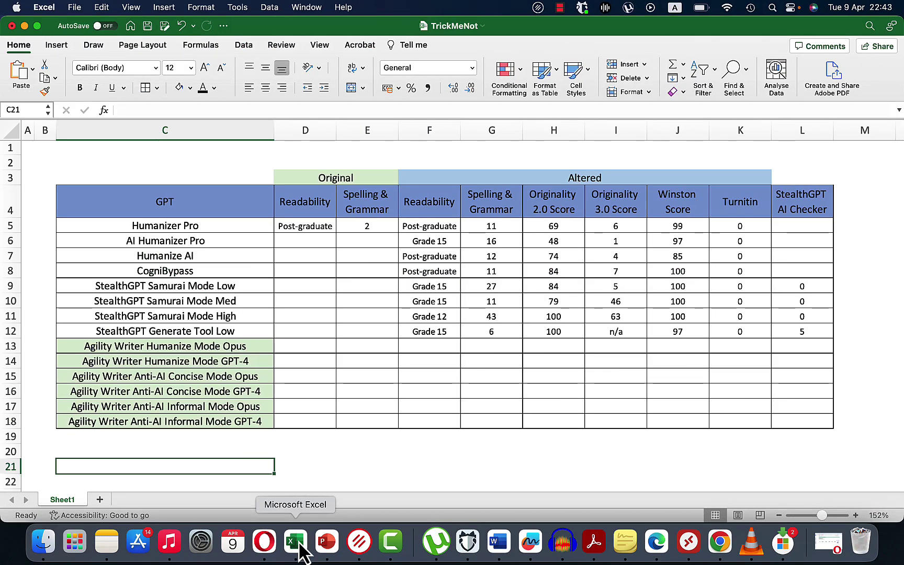
text(Gra)
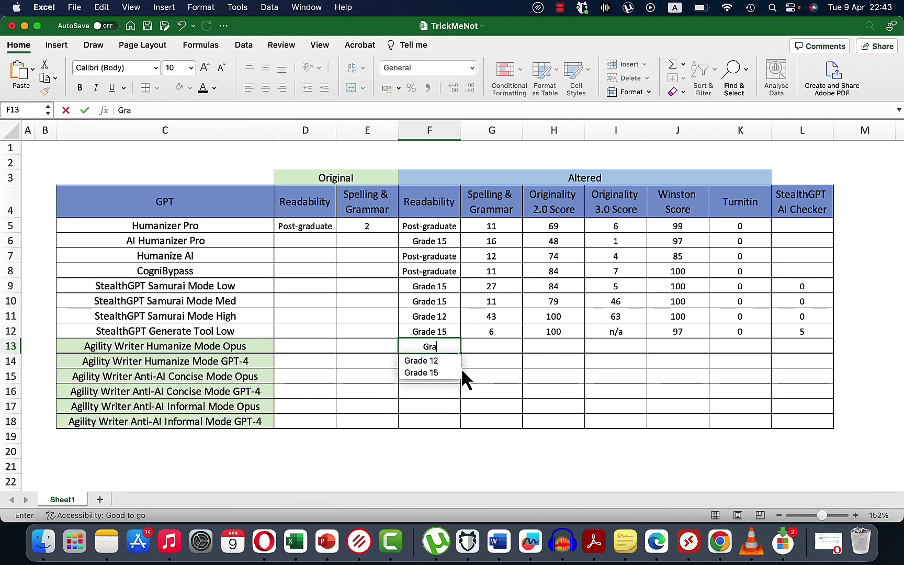
text(de 8)
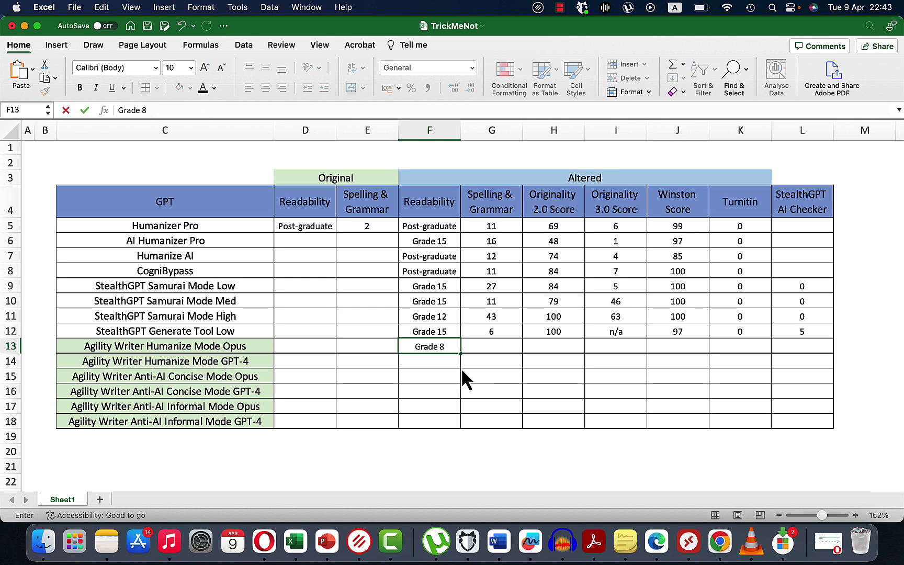
key(Tab)
Review the article's Grammarly correctness suggestions, which score it 84
key(super+Tab)
scroll(328, 358, down, 20)
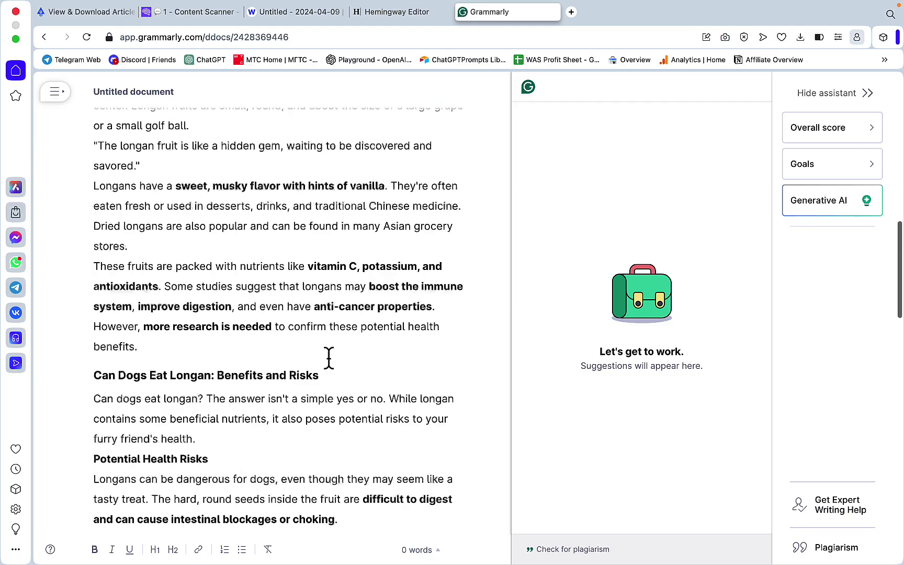
scroll(328, 358, up, 20)
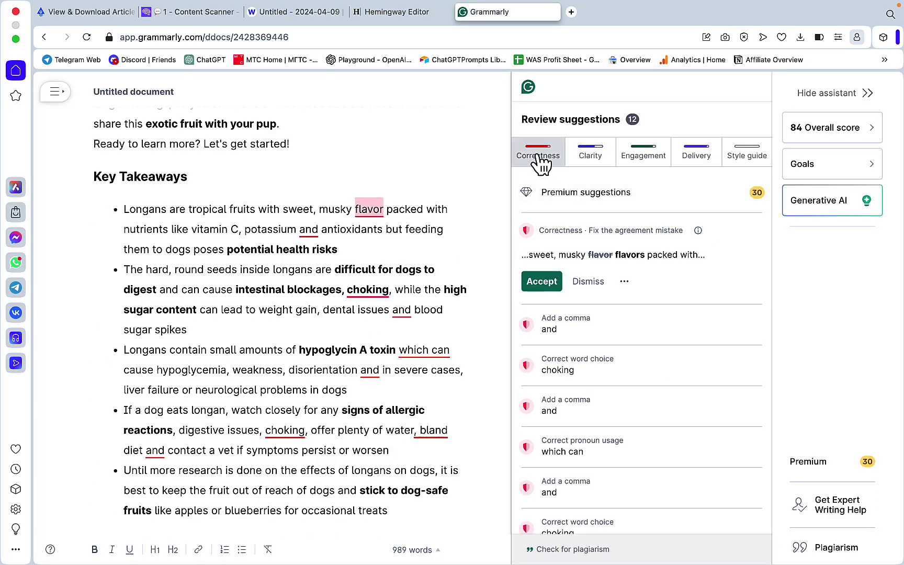
click(539, 157)
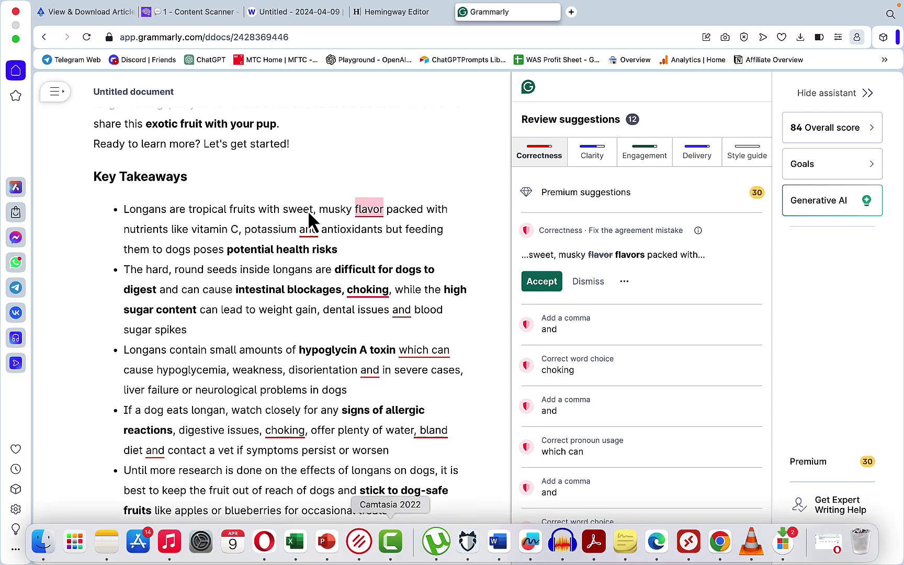
click(185, 10)
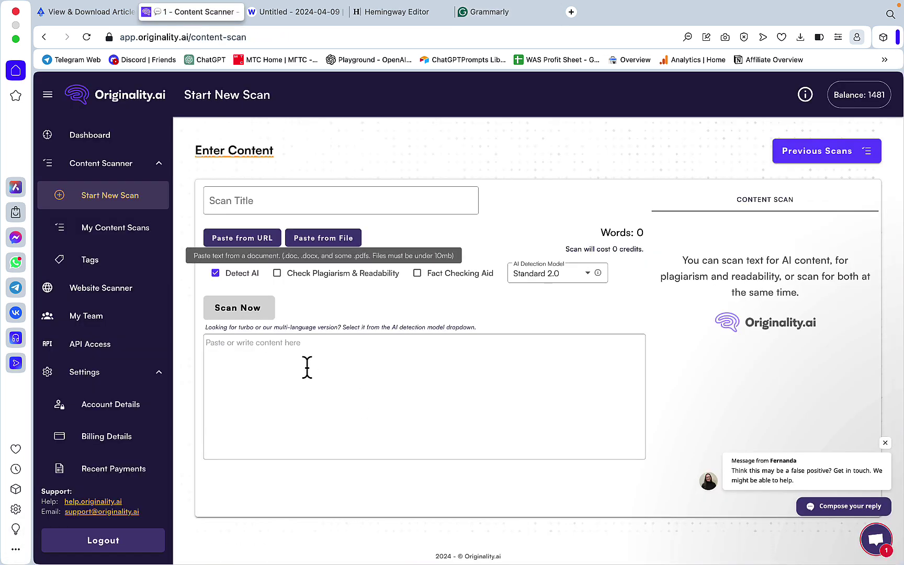
Scan the article in Originality.ai with Standard 2.0, then rescan with Turbo 3.0
key(super+v)
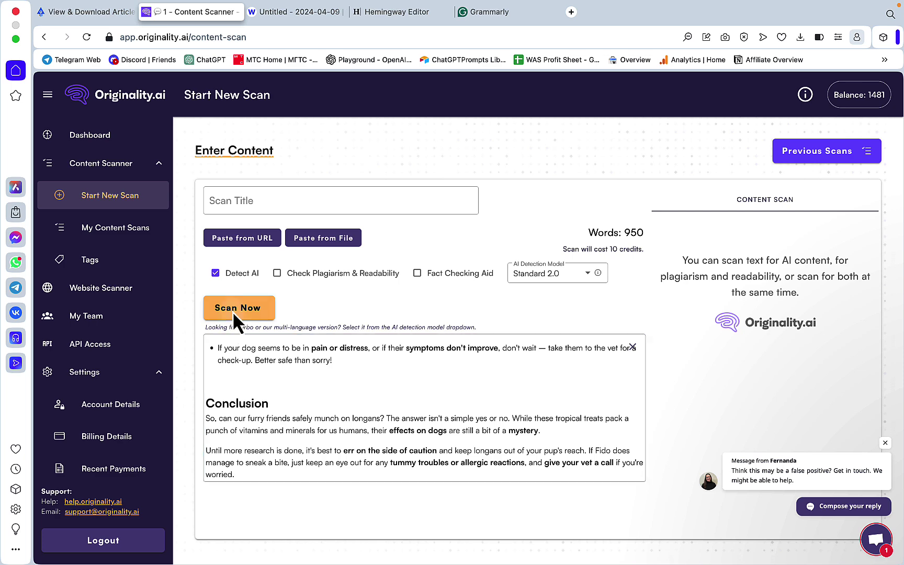
click(232, 311)
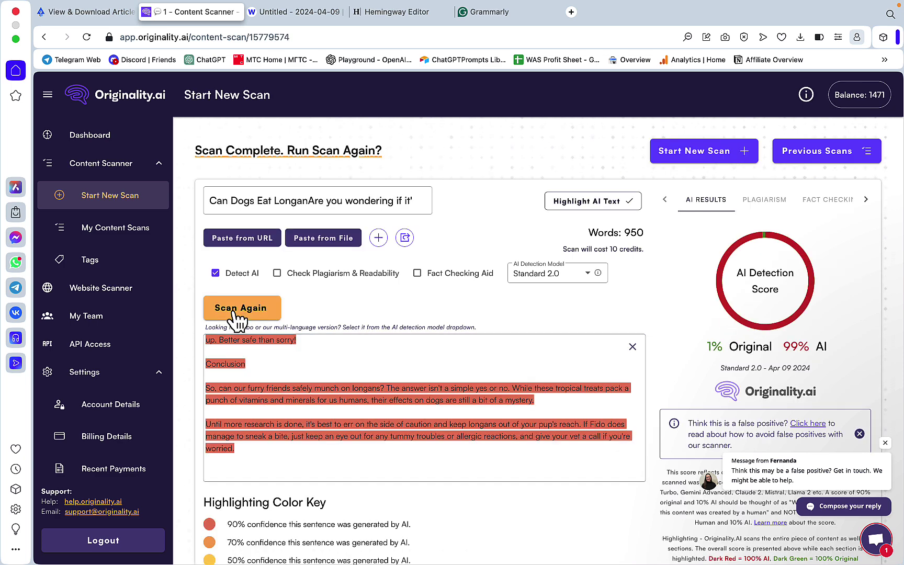
click(593, 275)
click(555, 296)
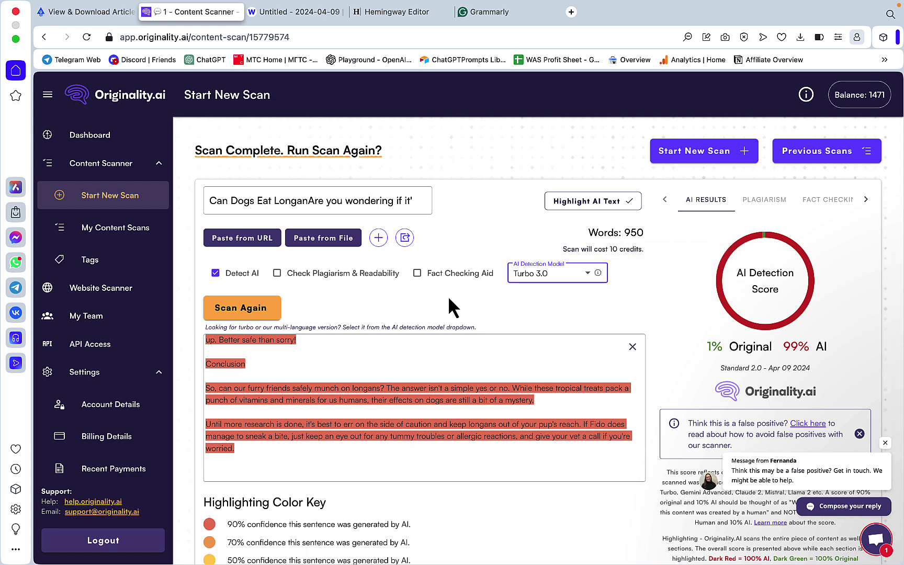
click(241, 308)
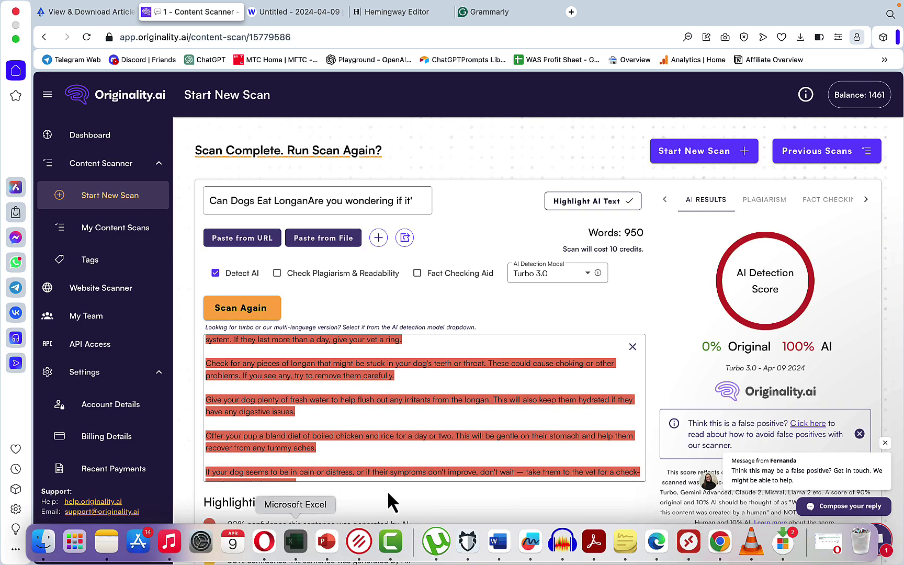
Log the Originality scores 1 in H13 and 0 in I13
click(296, 542)
text(1)
key(Tab)
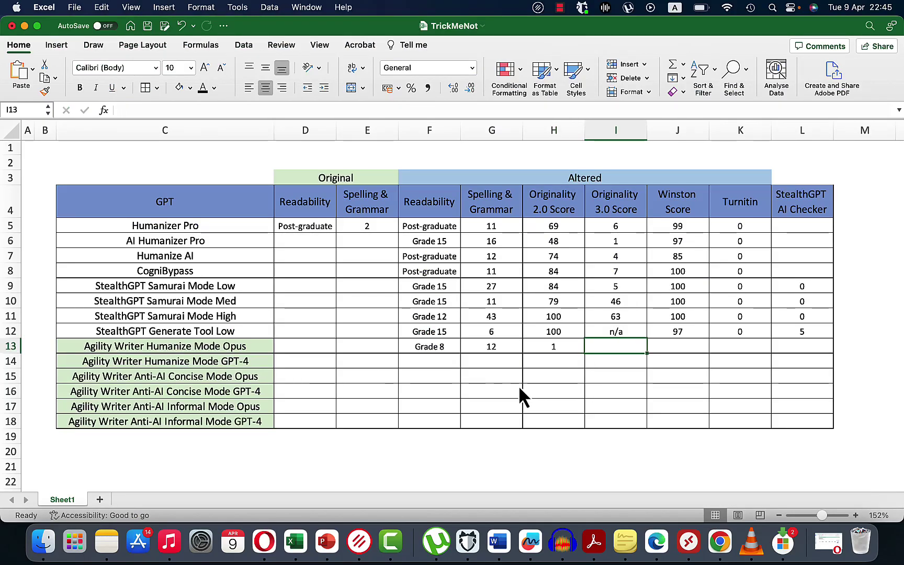
text(0)
key(Tab)
Paste the article into Winston AI's text box
click(264, 542)
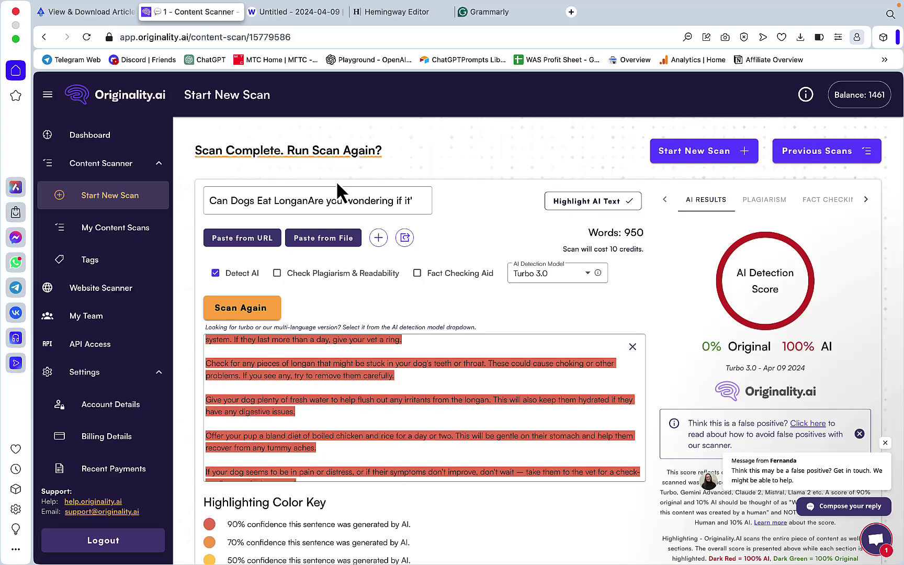
click(329, 14)
click(333, 226)
key(super+v)
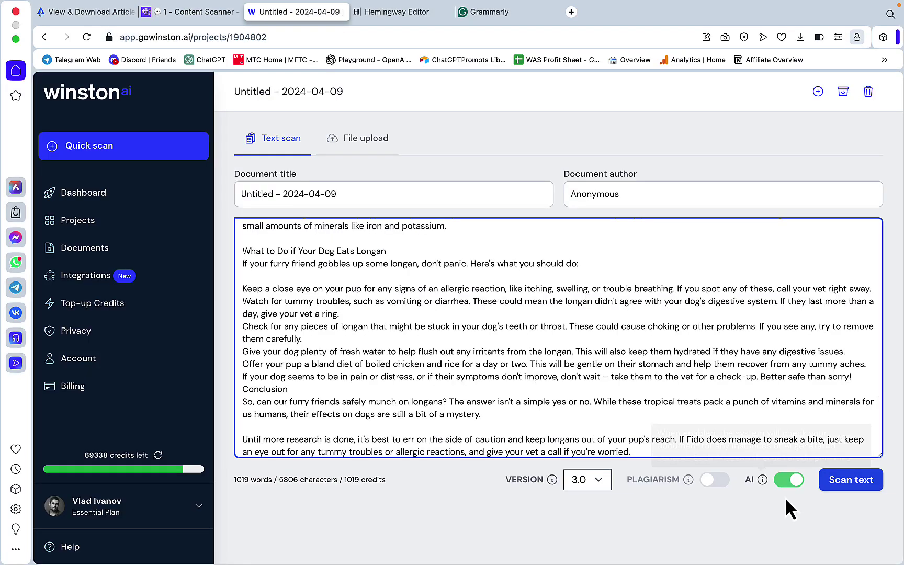
Run the Winston AI scan and enter the Turnitin score of 100 in K13
click(869, 483)
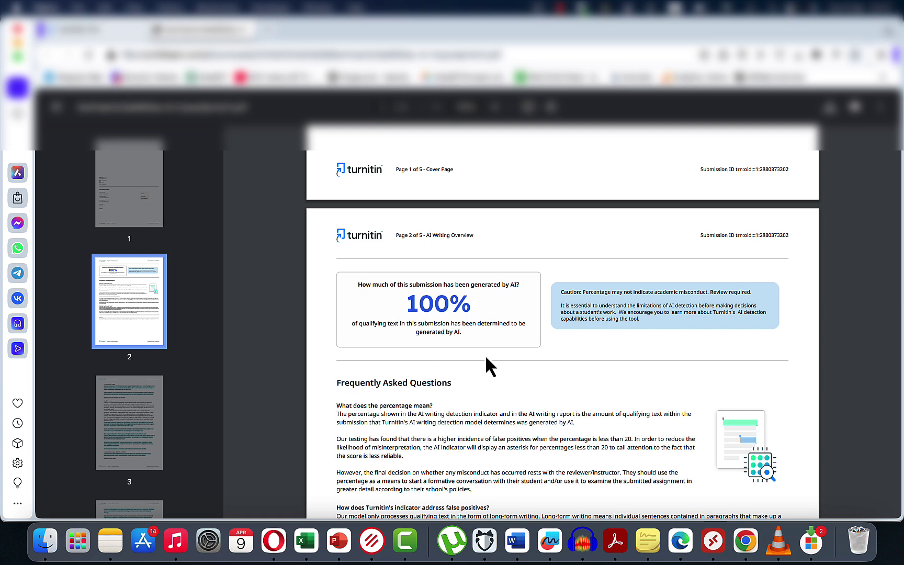
click(306, 540)
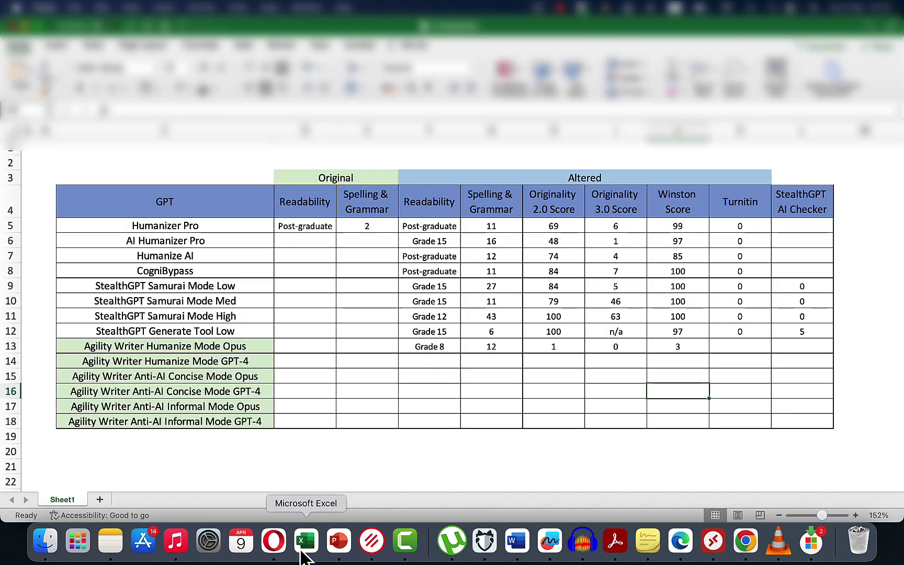
text(100)
click(674, 358)
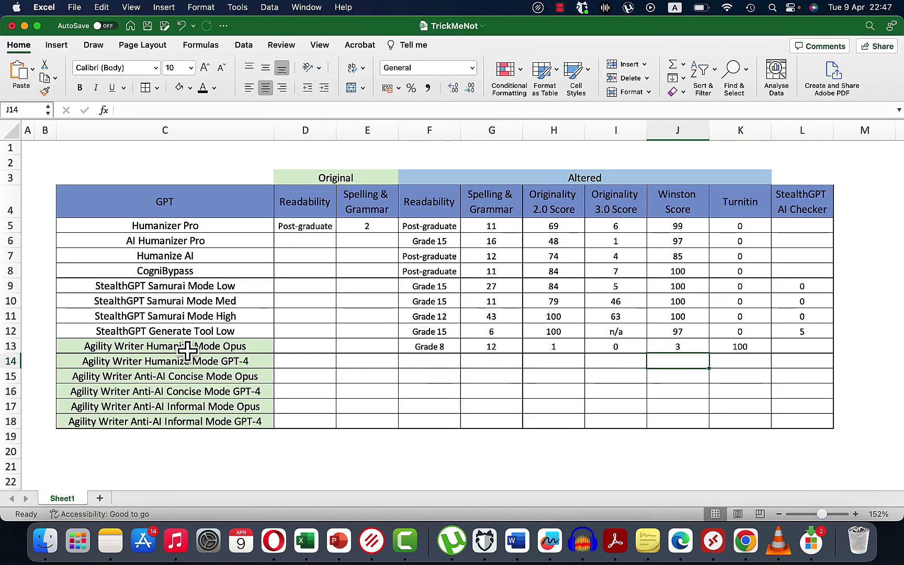
Select the Humanize Mode GPT-4 row and paste its article into Hemingway Editor and Grammarly
click(247, 360)
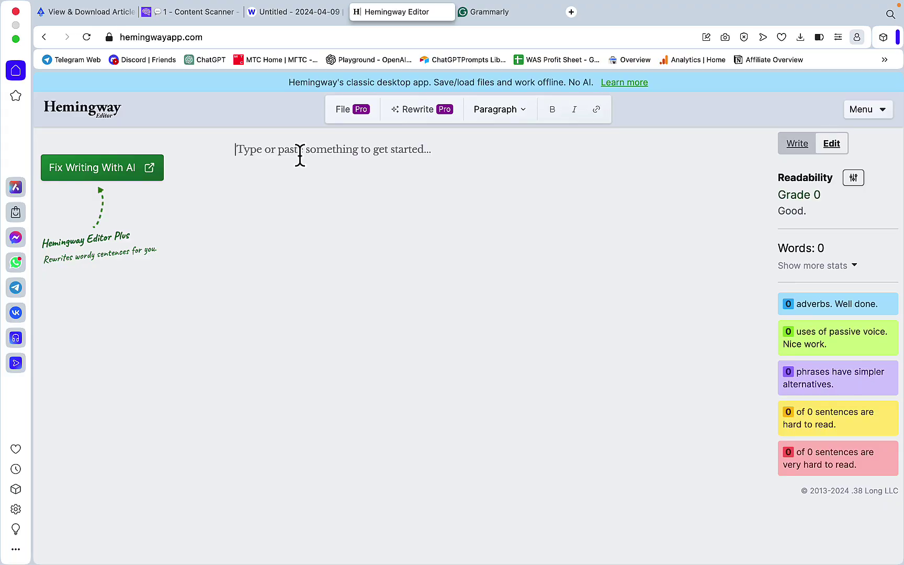
key(super+v)
scroll(360, 253, down, 2)
scroll(360, 254, up, 20)
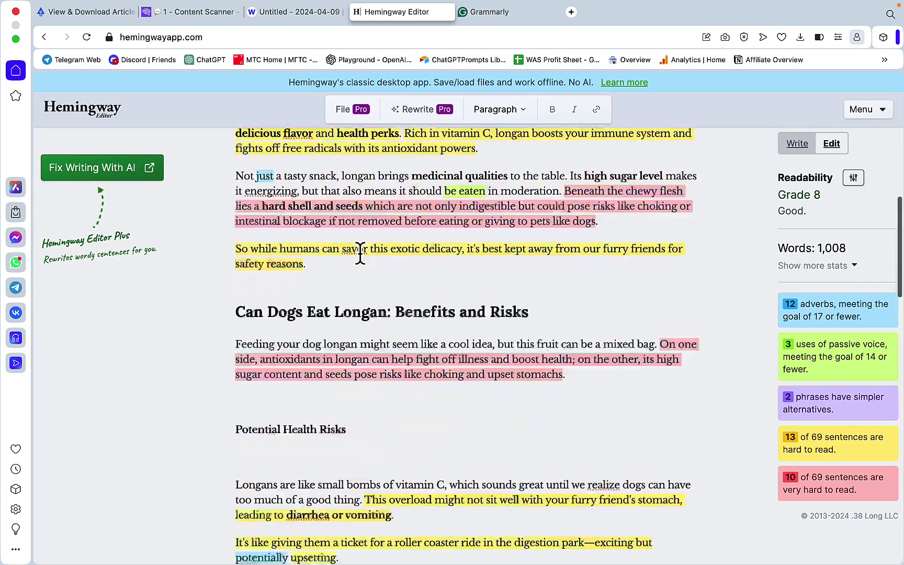
key(ctrl+Tab)
key(super+v)
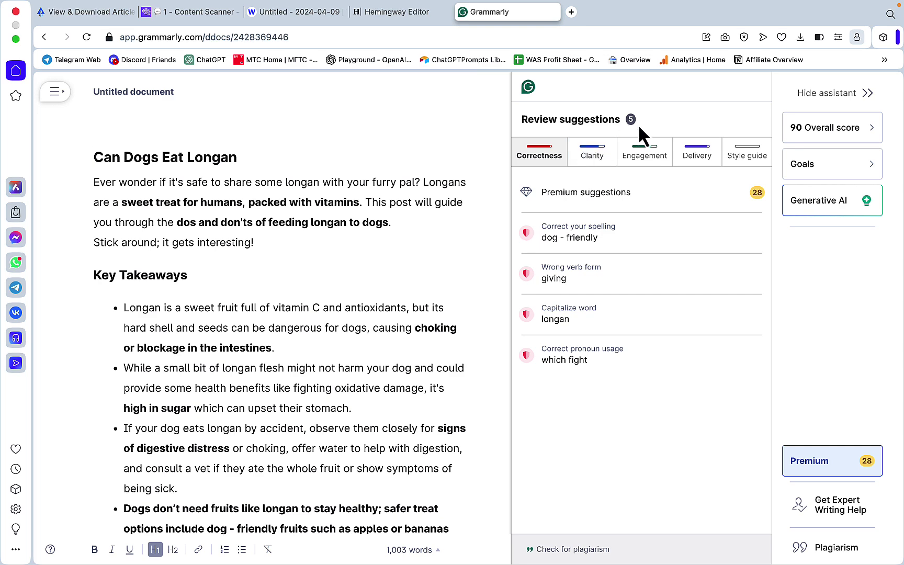
key(super+2)
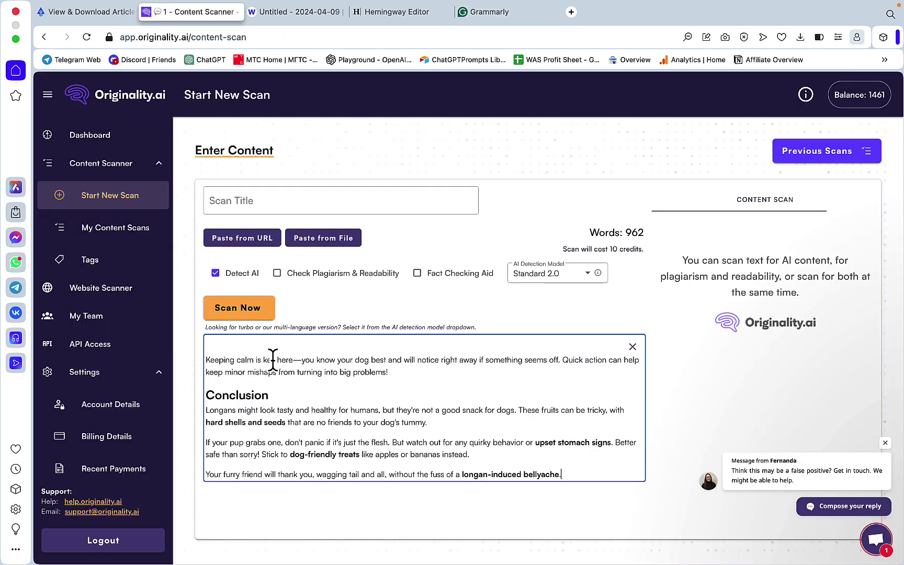
Scan the article on Standard 2.0 (99% original), then rescan on Turbo 3.0 (0% original)
click(238, 311)
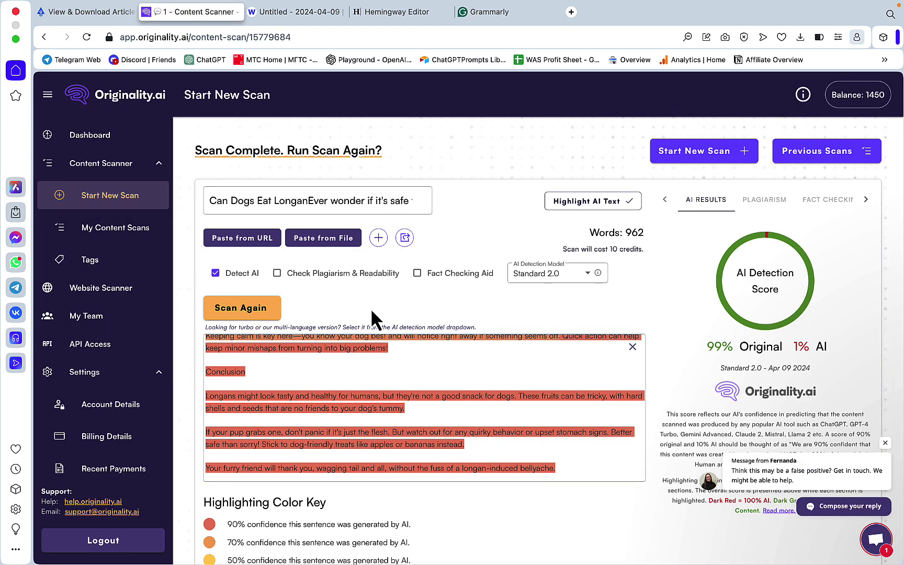
click(556, 302)
click(245, 308)
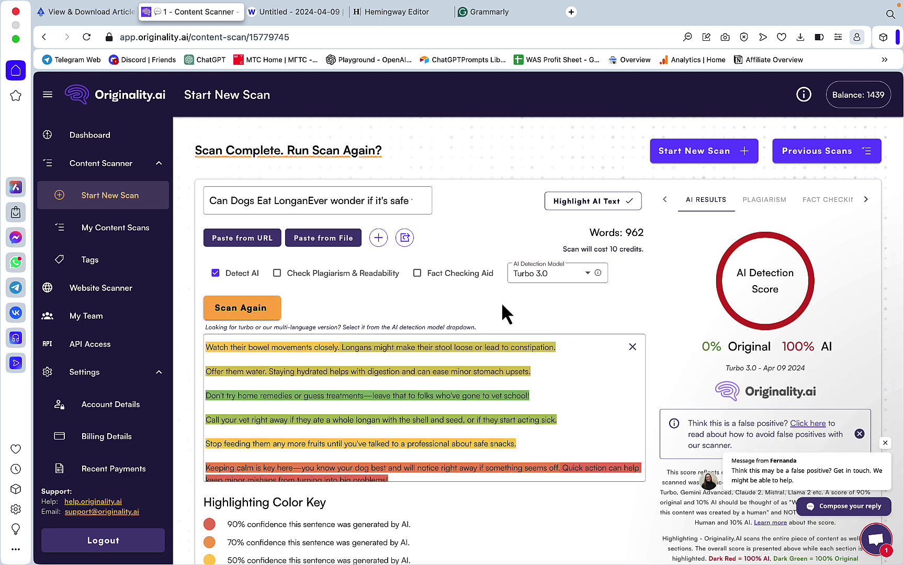
click(595, 282)
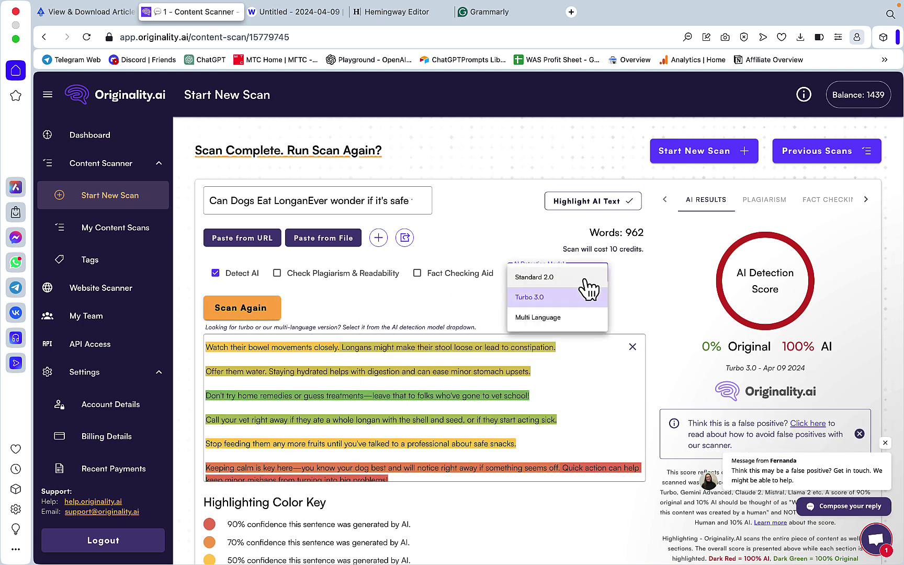
key(ctrl+Tab)
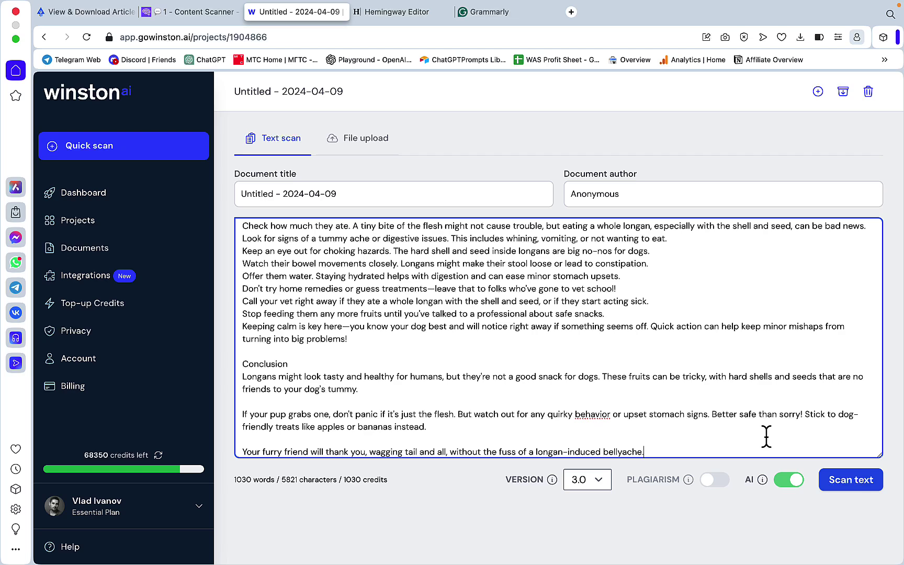
Run the Winston AI scan (29% human) and bring up the Excel sheet's GPT-4 row
click(848, 479)
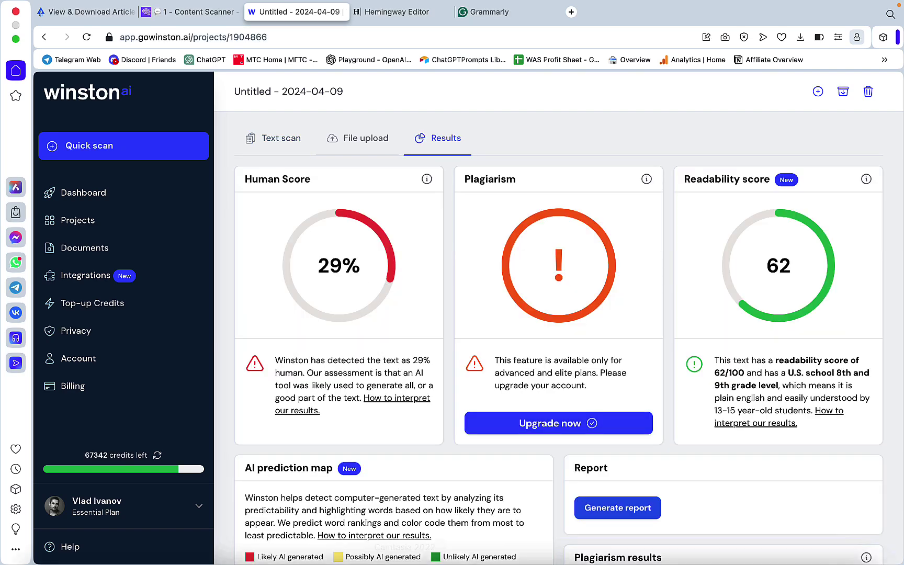
click(389, 558)
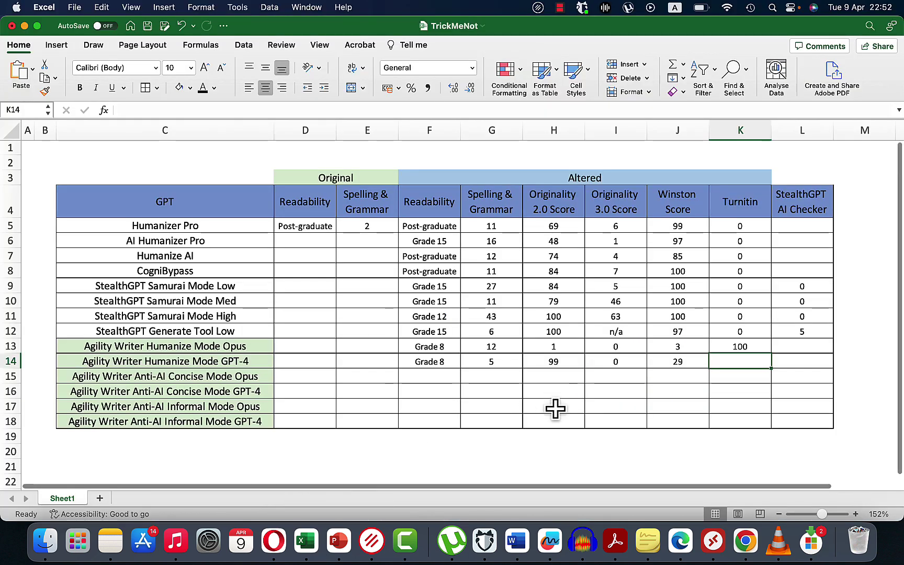
Enter the Turnitin score of 100 in K14 for the Humanize Mode GPT-4 row
text(100)
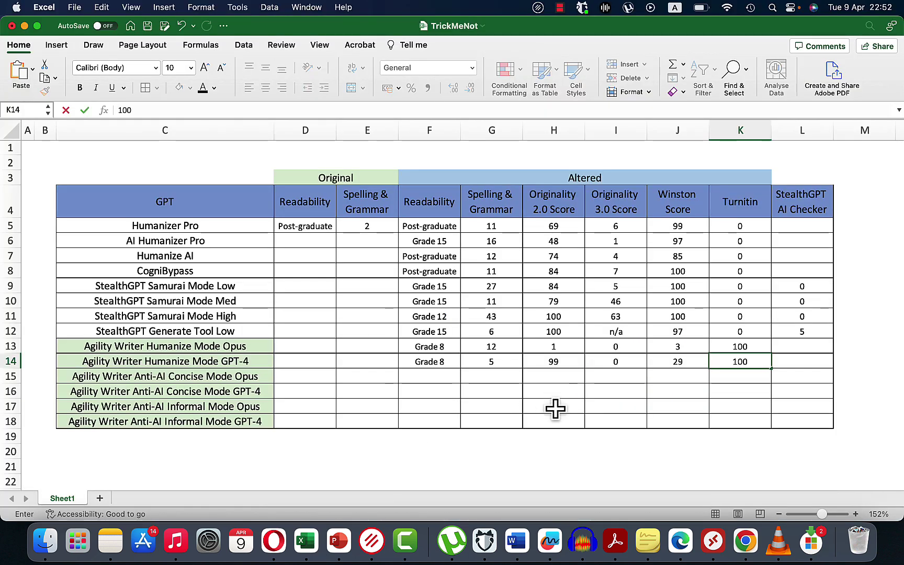
key(Tab)
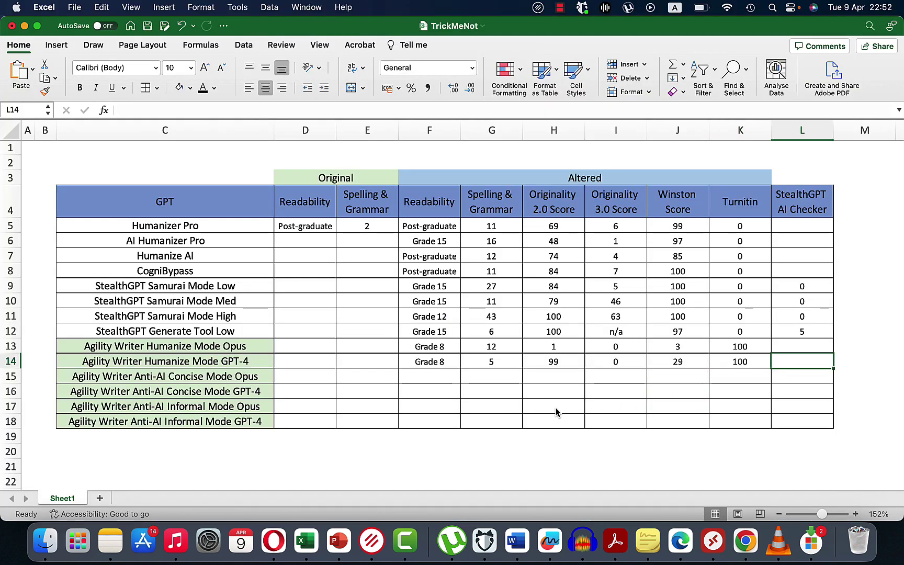
click(192, 378)
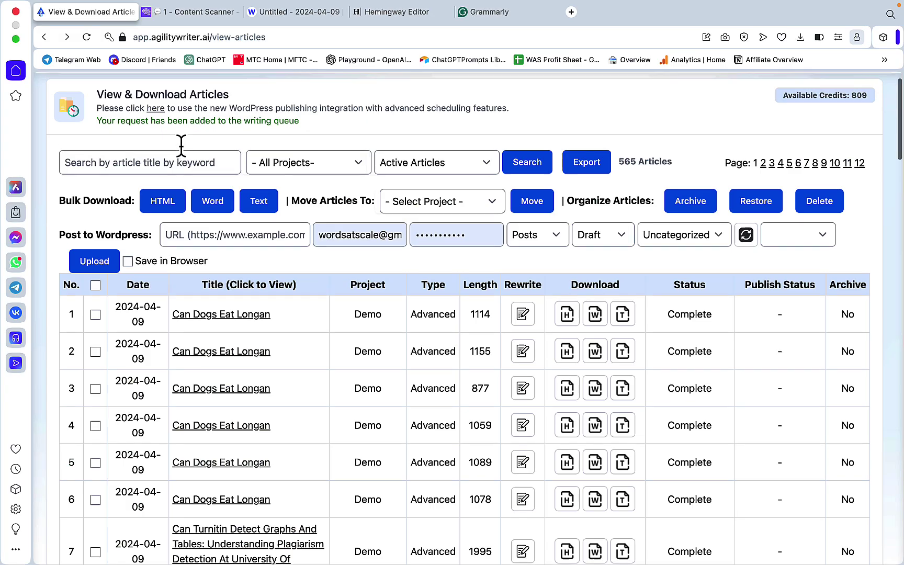
Start a new Advanced Mode Article in Agility Writer
scroll(220, 97, up, 2)
click(303, 90)
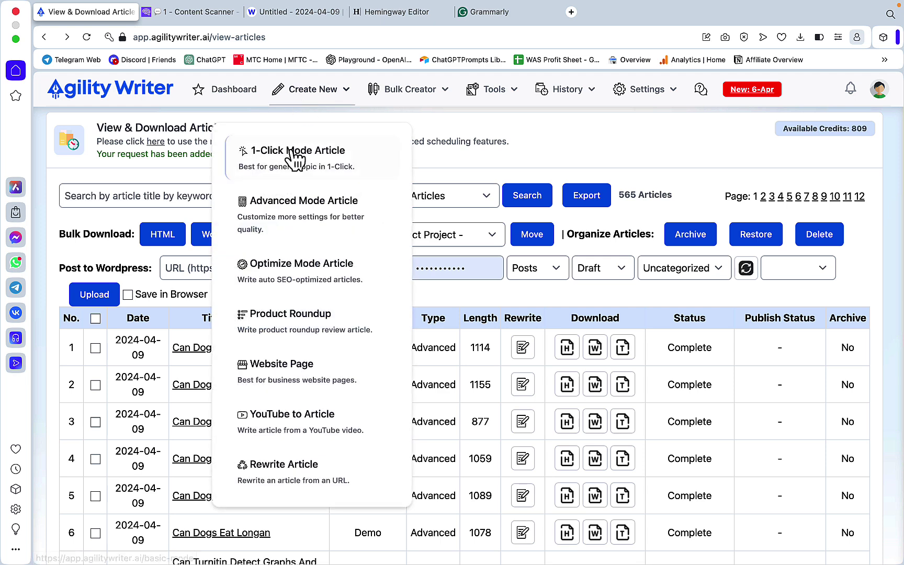
right_click(270, 204)
click(310, 100)
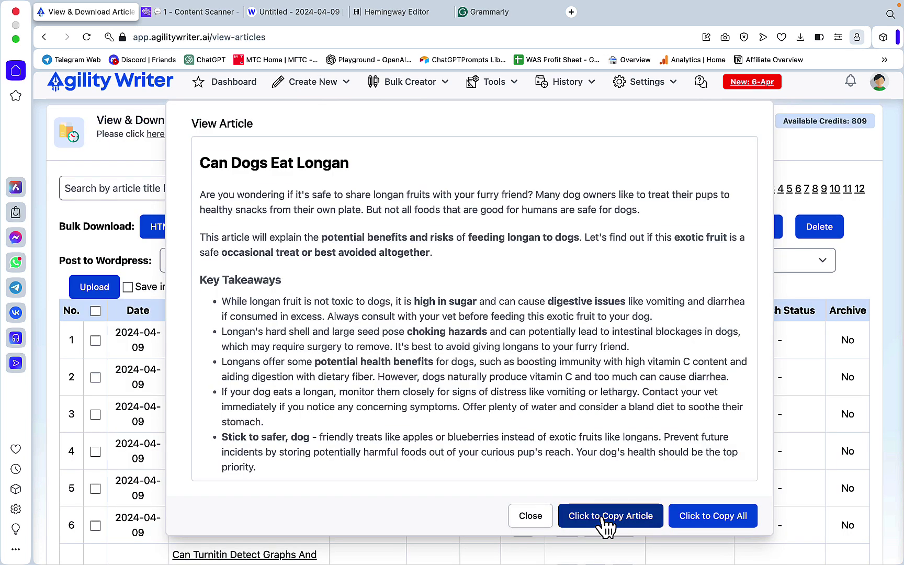
Copy the next Longan article's full text and check it in Hemingway Editor and Grammarly
click(610, 520)
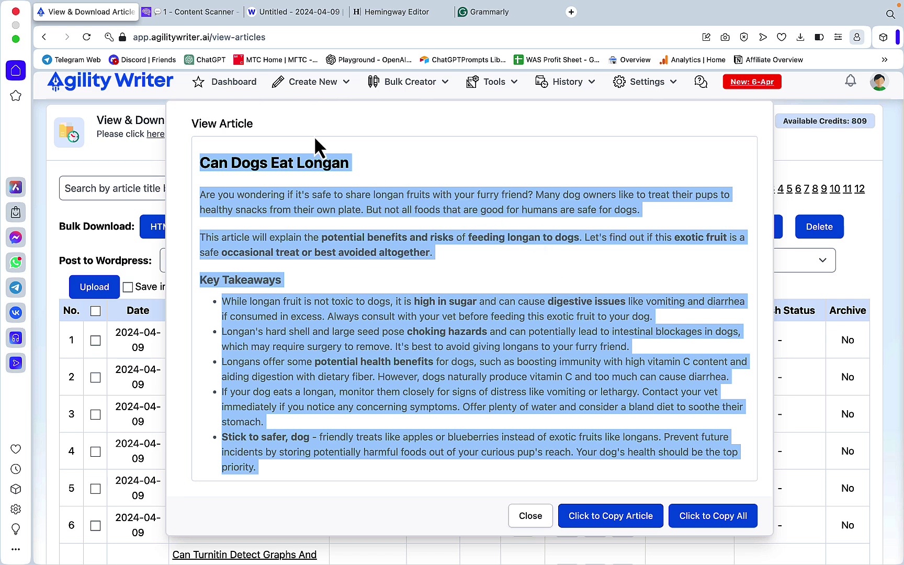
click(397, 11)
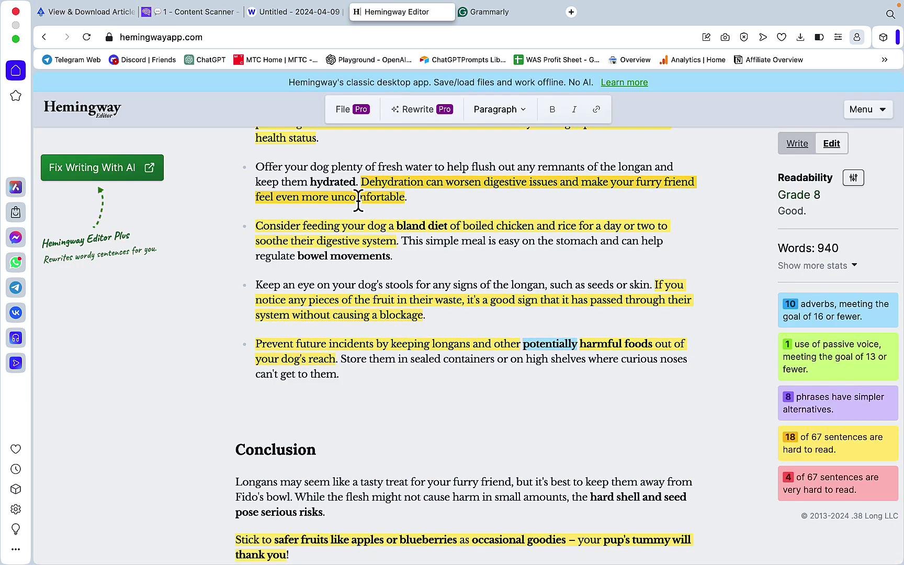
click(469, 15)
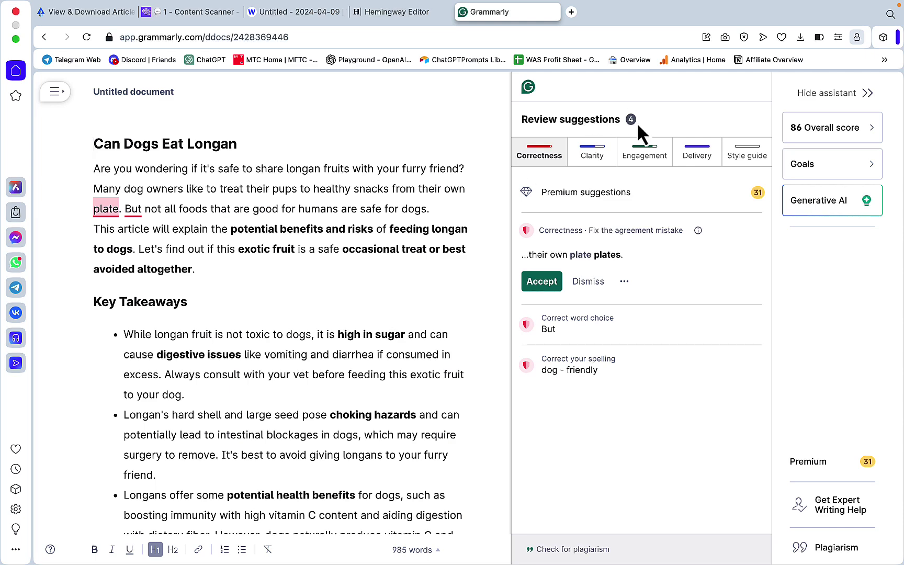
key(super+2)
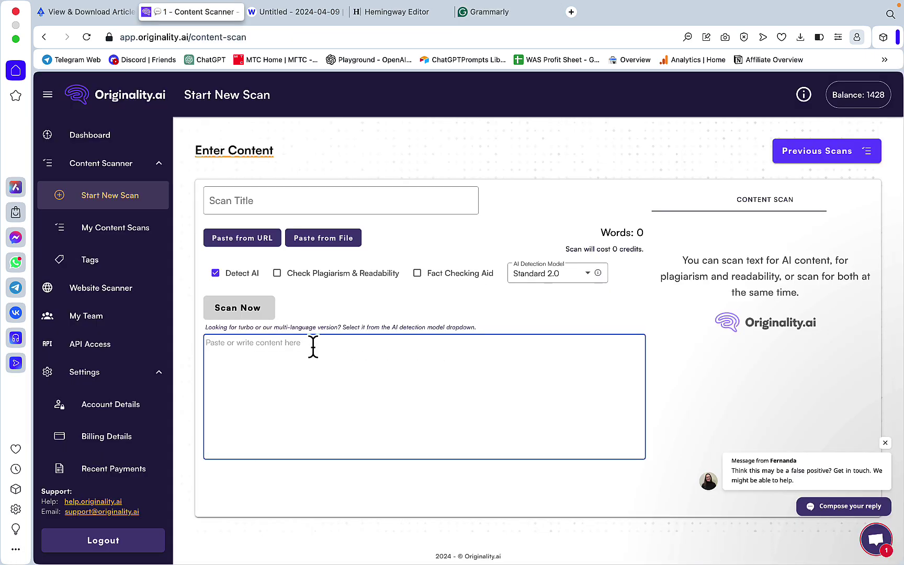
Scan the 948-word article: 14% original on Standard 2.0, 0% on Turbo 3.0
key(super+v)
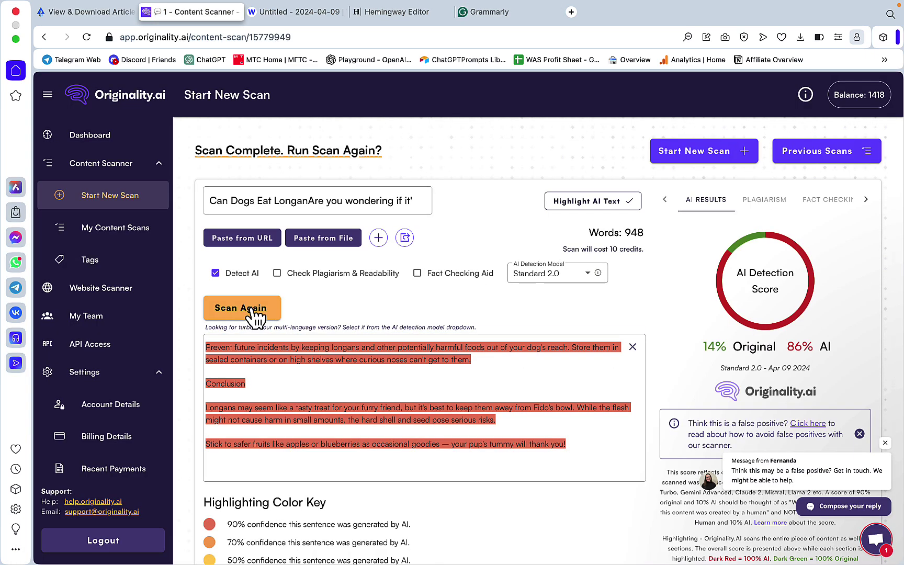
click(587, 273)
click(549, 298)
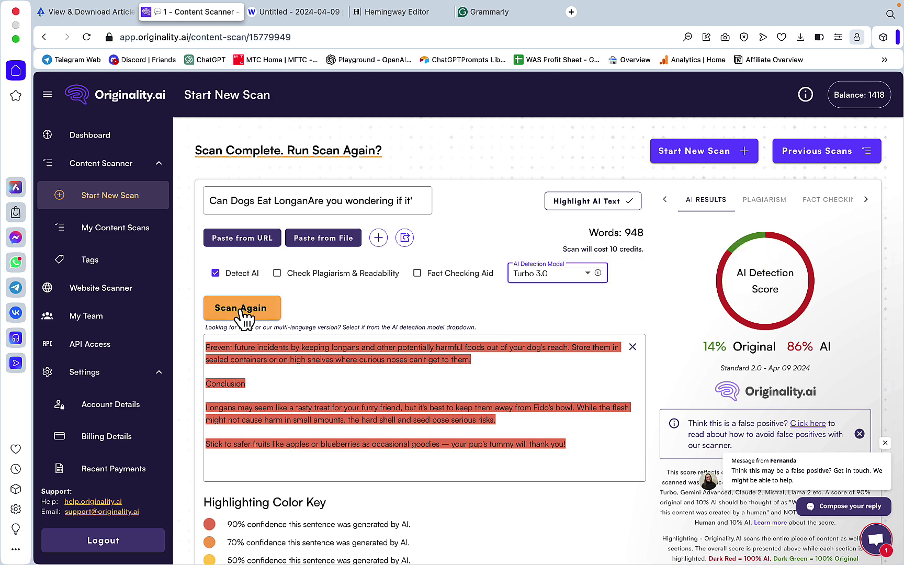
click(240, 309)
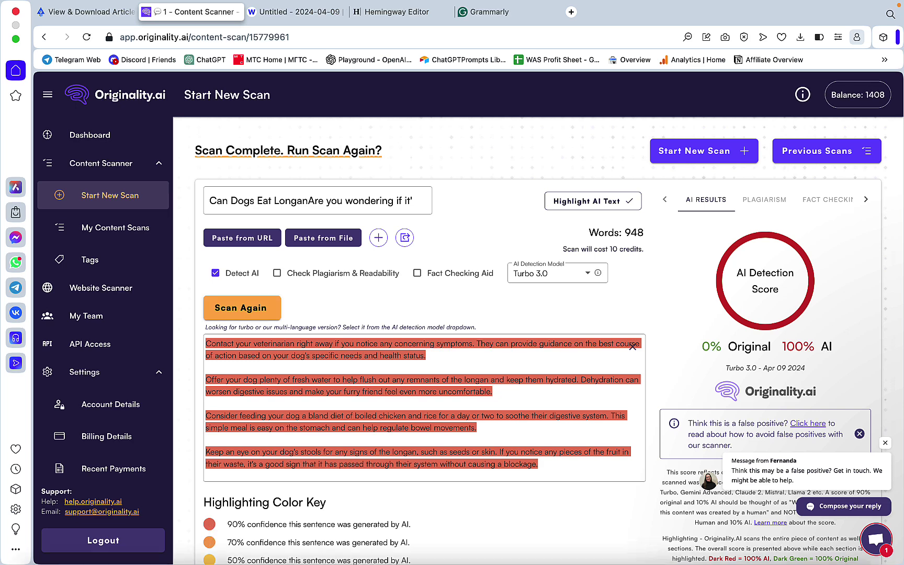
key(ctrl+Tab)
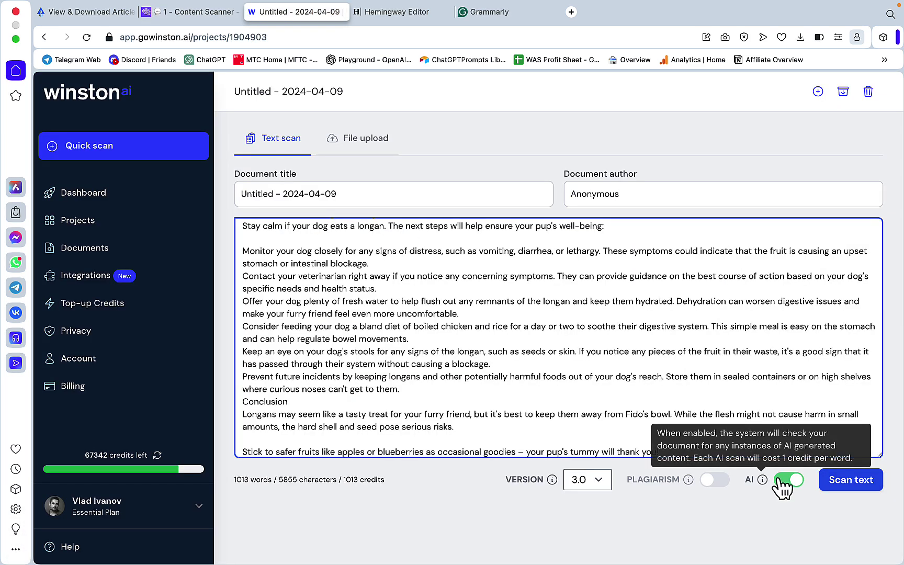
Record Turnitin 100 in K15 of the Concise Mode Opus row and move along row 16
click(850, 479)
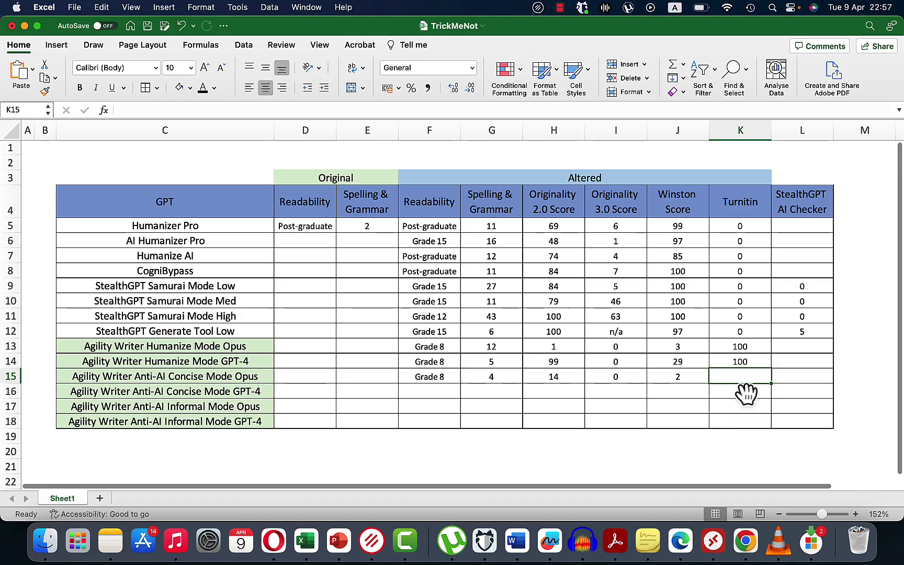
text(100)
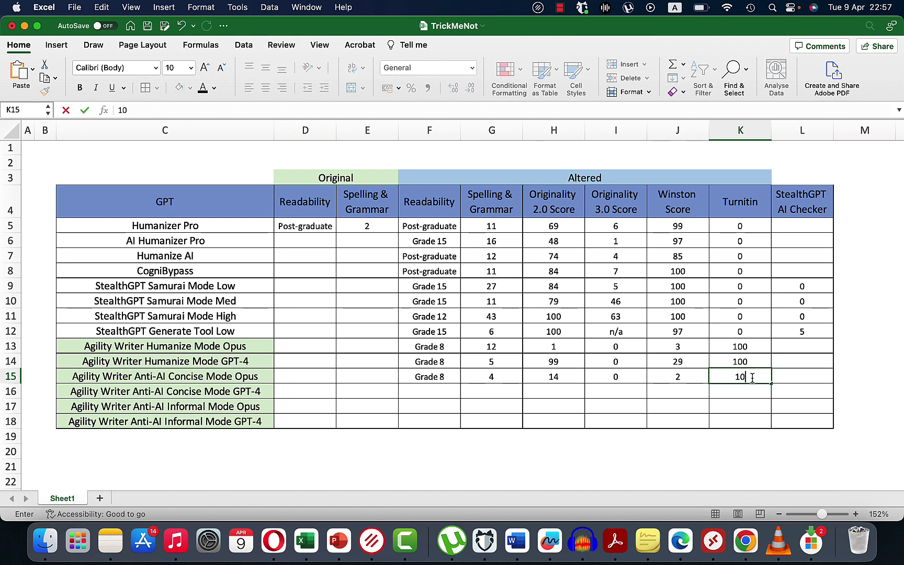
key(Return)
key(Left)
key(Left)
key(Left)
key(Left)
key(Left)
key(Left)
key(Left)
key(Left)
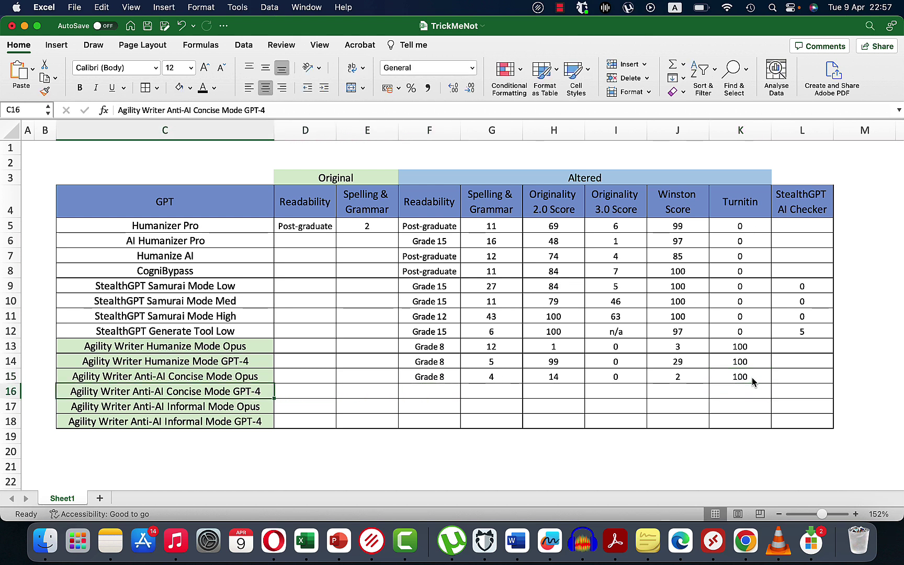
key(Right)
key(Right)
key(Right)
key(Right)
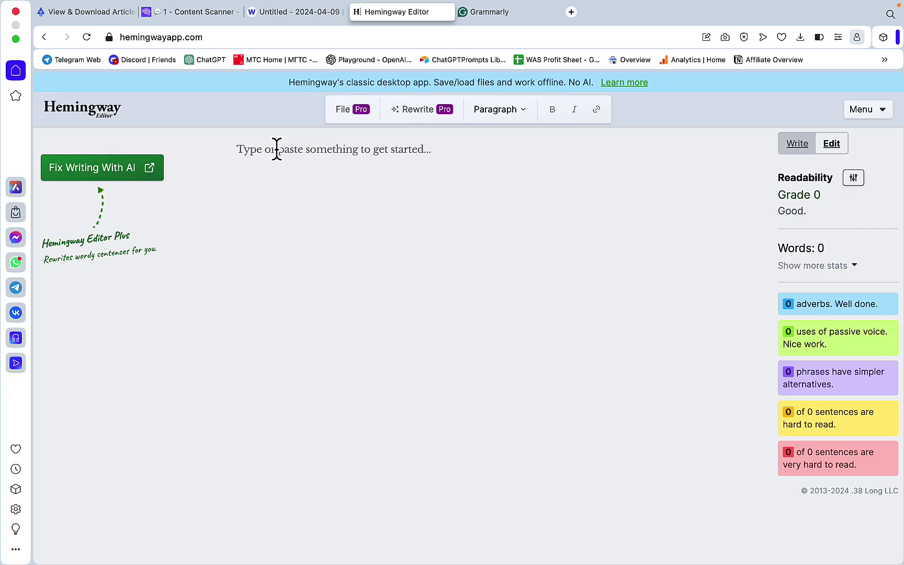
Paste the next article into Hemingway Editor and into the Originality.ai content box
key(super+v)
key(ctrl+Tab)
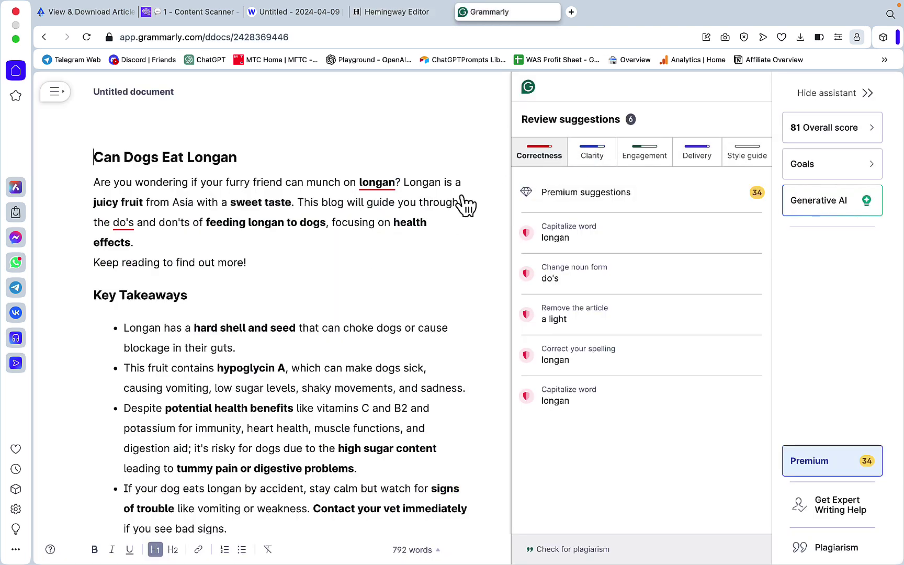
key(super+2)
click(279, 345)
key(super+v)
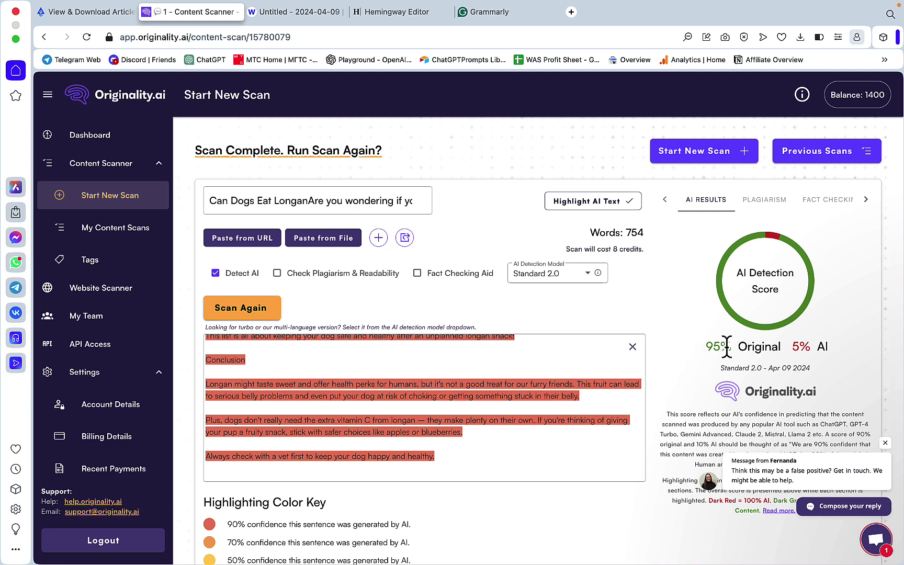
Rescan with the Turbo 3.0 model (100% AI), then paste the next article into Hemingway
click(590, 282)
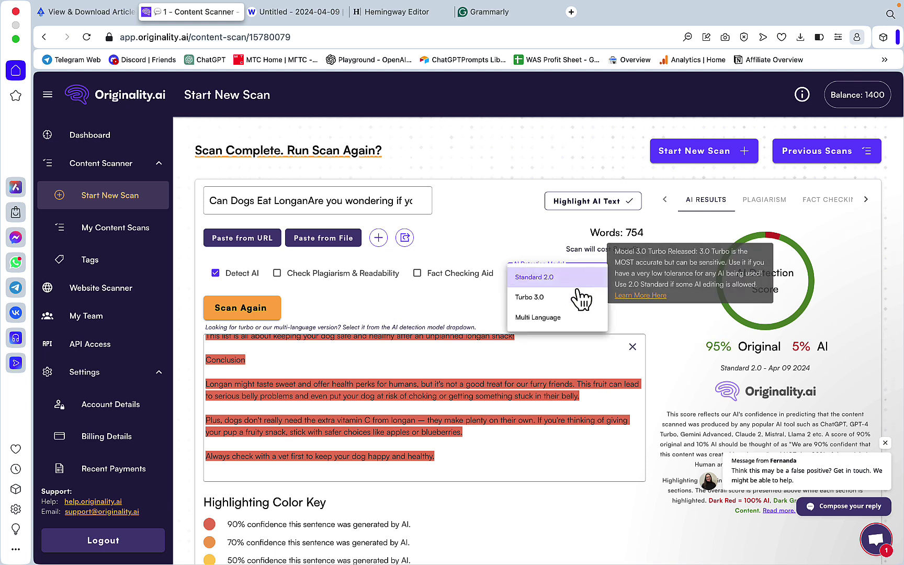
right_click(558, 296)
click(246, 309)
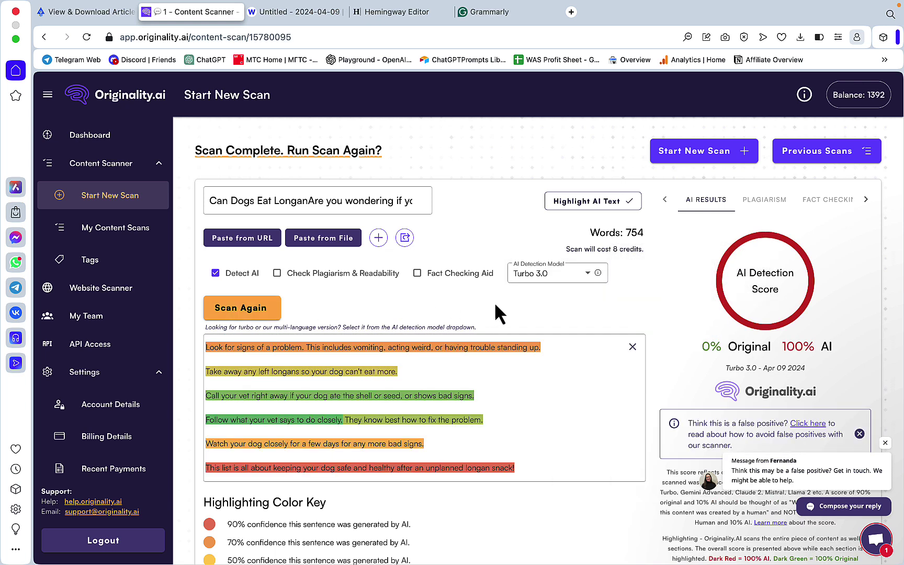
key(super+Tab)
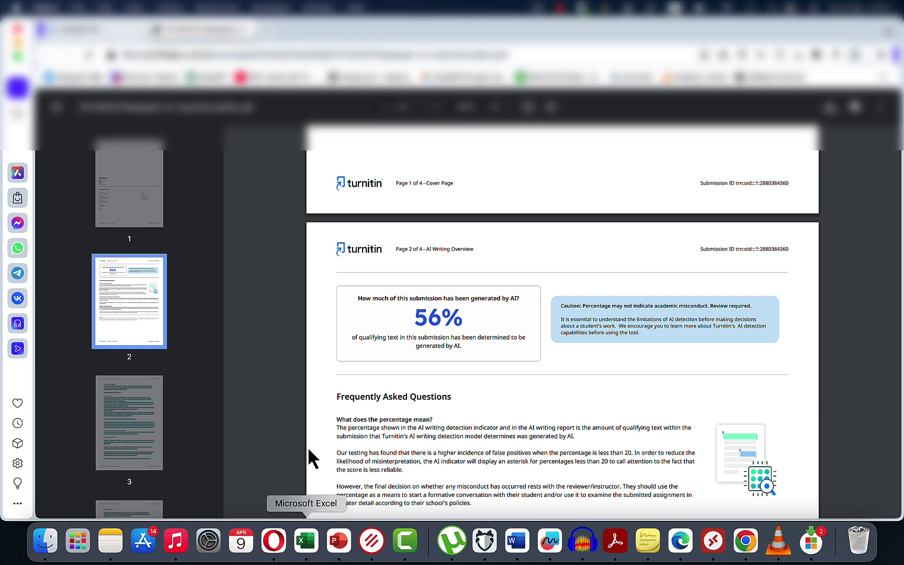
click(306, 541)
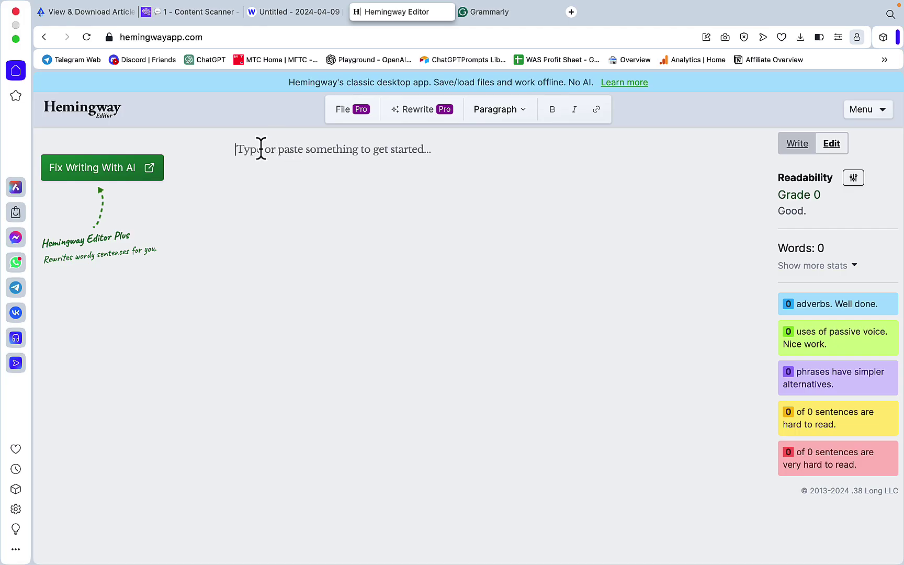
key(super+v)
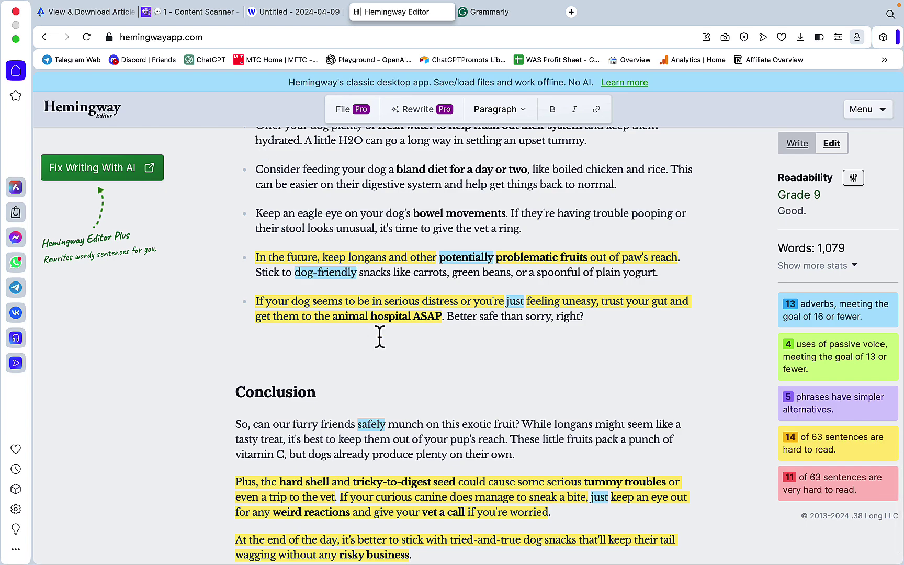
Paste the new article into Originality.ai and scan it with Standard 2.0 (18% Original)
scroll(380, 337, up, 15)
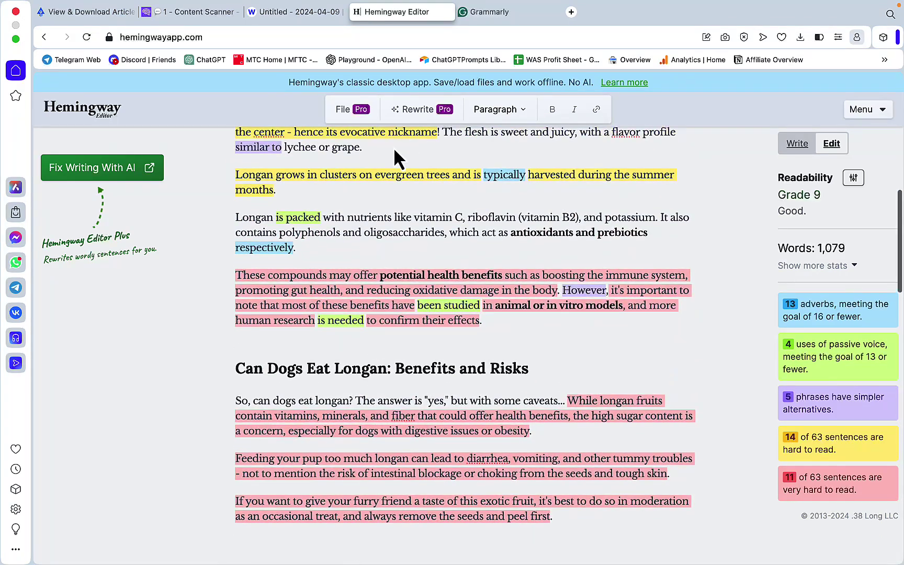
key(ctrl+Tab)
key(super+2)
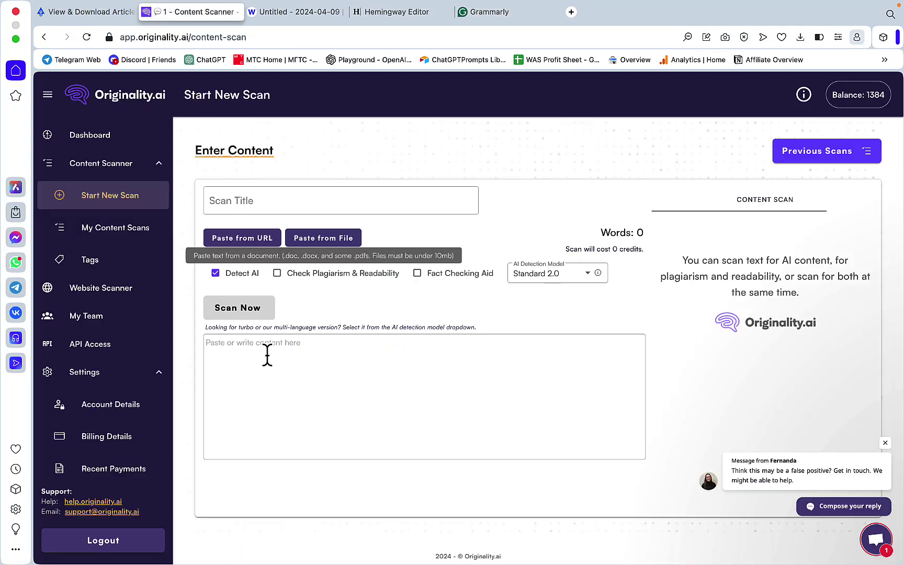
key(super+v)
click(240, 312)
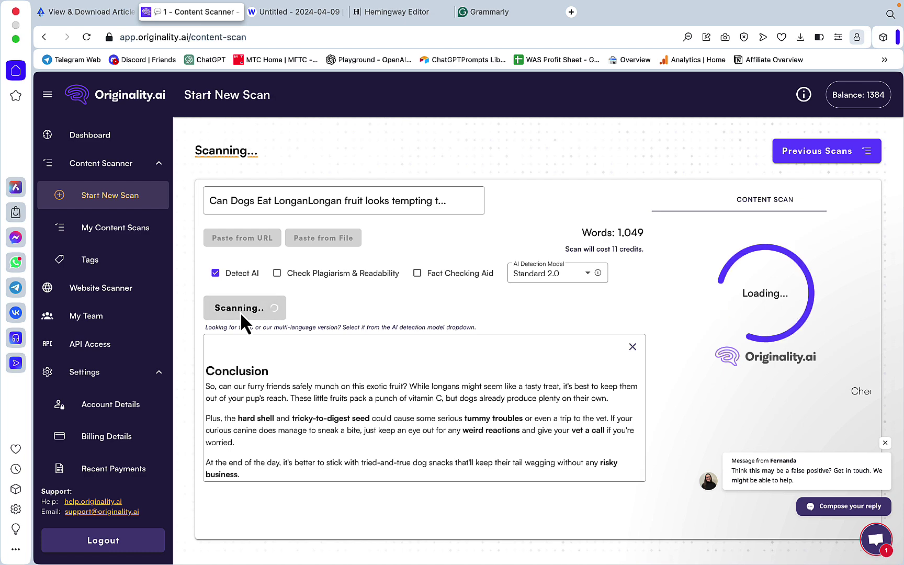
Rescan it with Turbo 3.0, then view the Winston AI result of 4% human
click(586, 276)
click(528, 297)
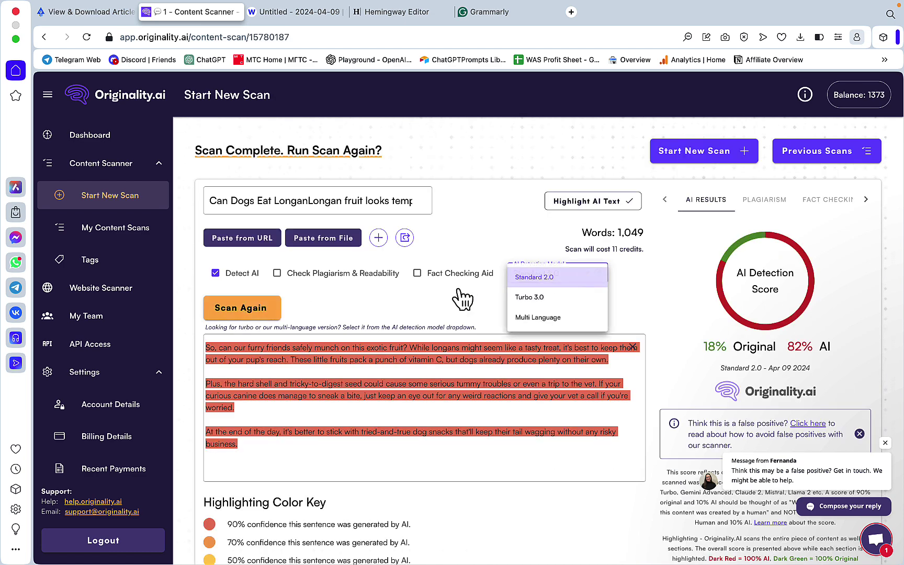
click(240, 309)
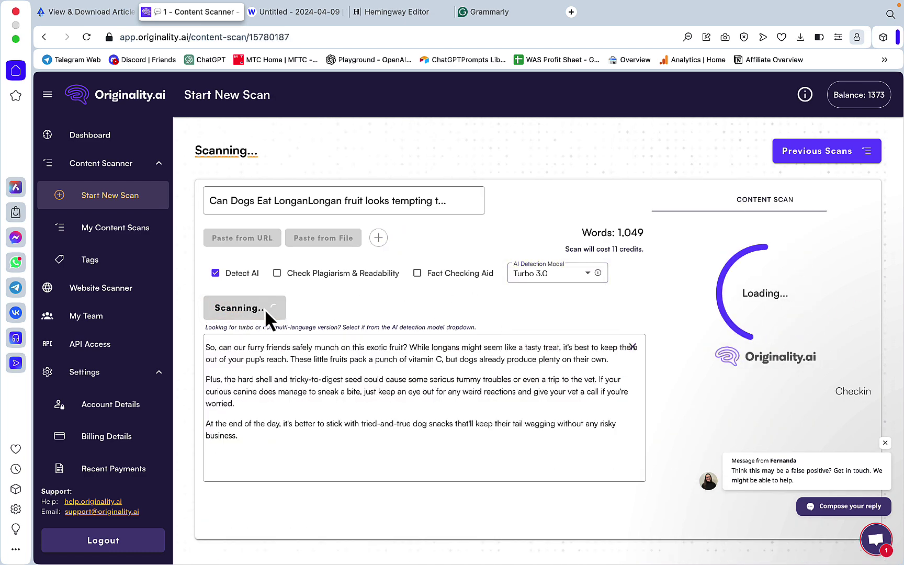
click(293, 12)
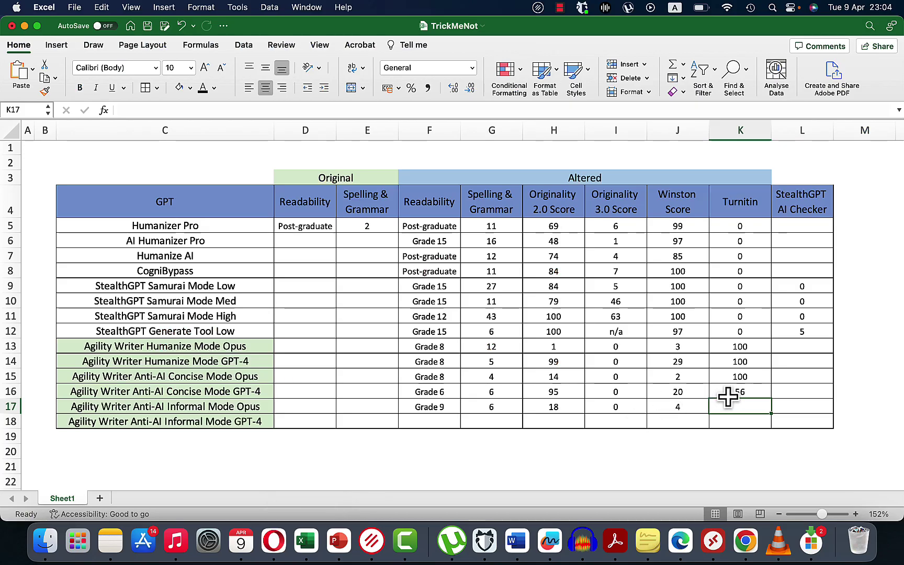
Enter Turnitin 100 in K17 for the Informal Mode Opus row
text(100)
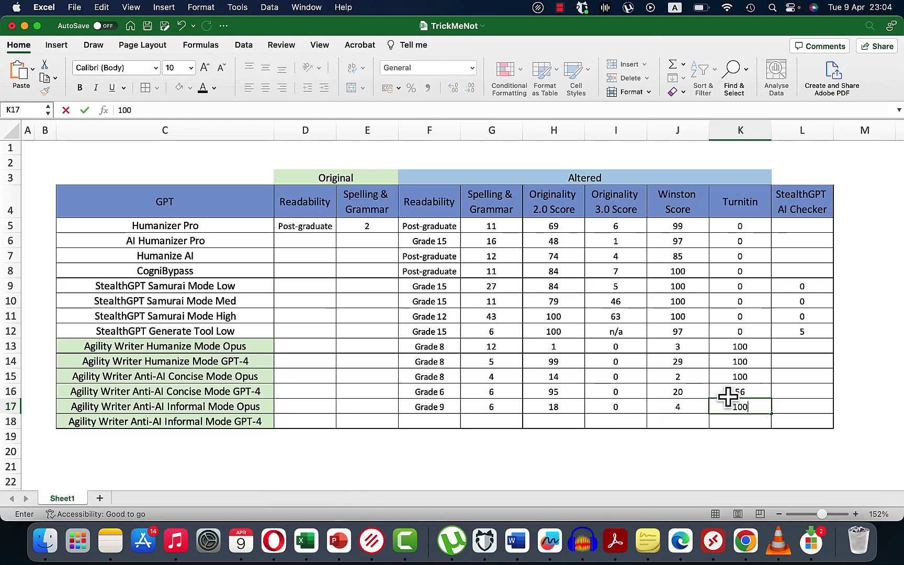
key(Tab)
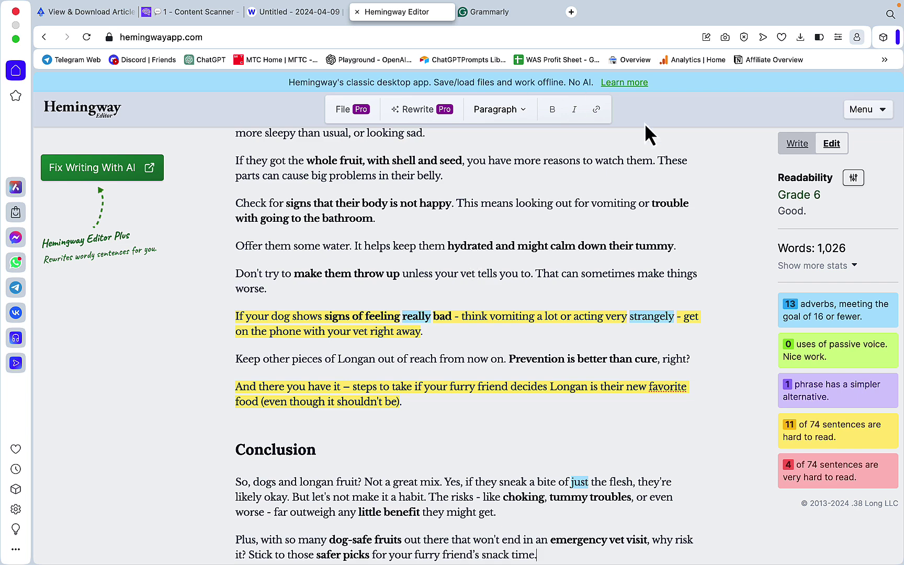
Scan the final article on Standard 2.0 (66% Original), rescan on Turbo 3.0, and close the scanner
key(ctrl+Tab)
key(super+2)
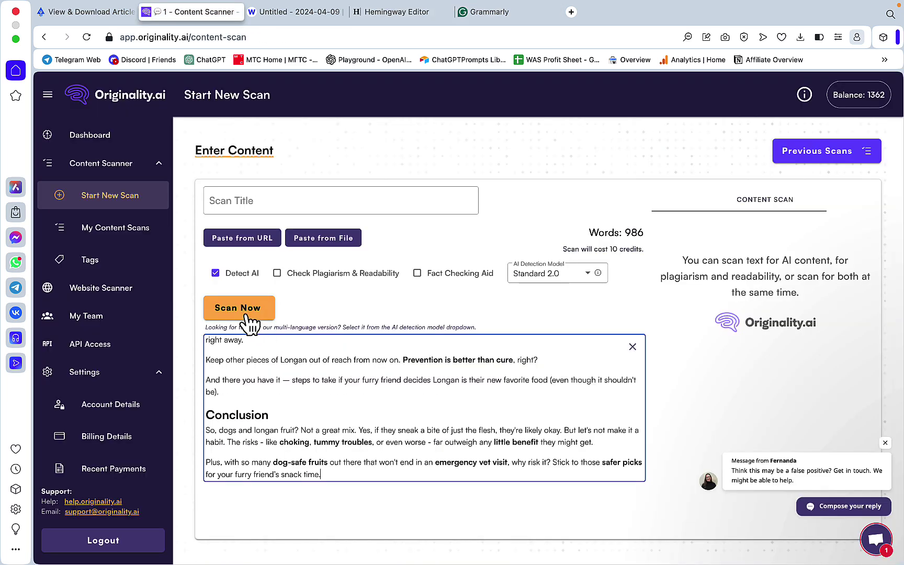
click(245, 314)
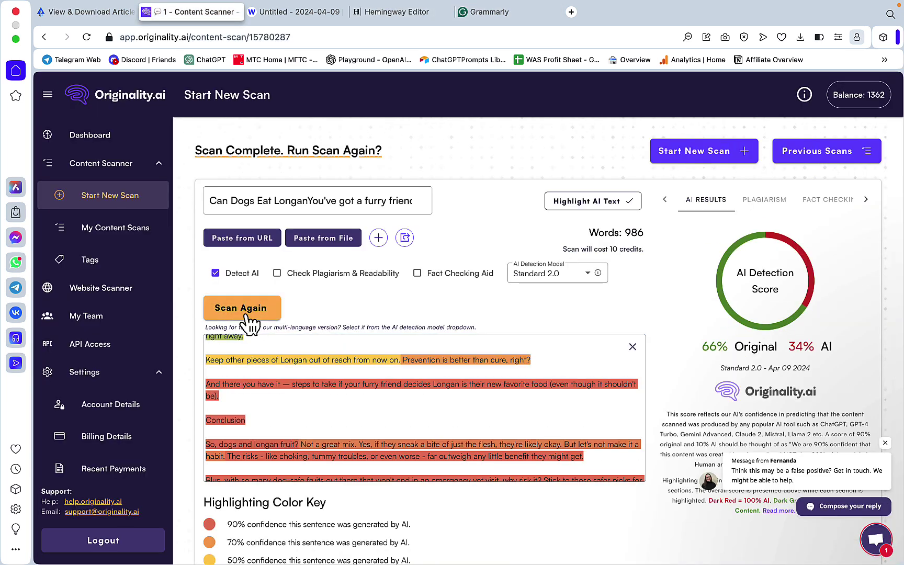
click(588, 277)
click(546, 296)
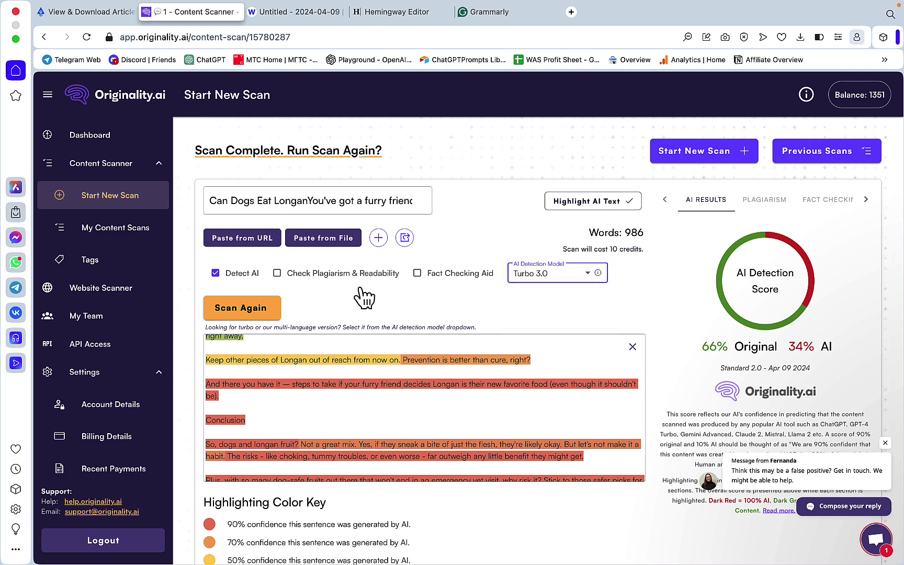
key(super+w)
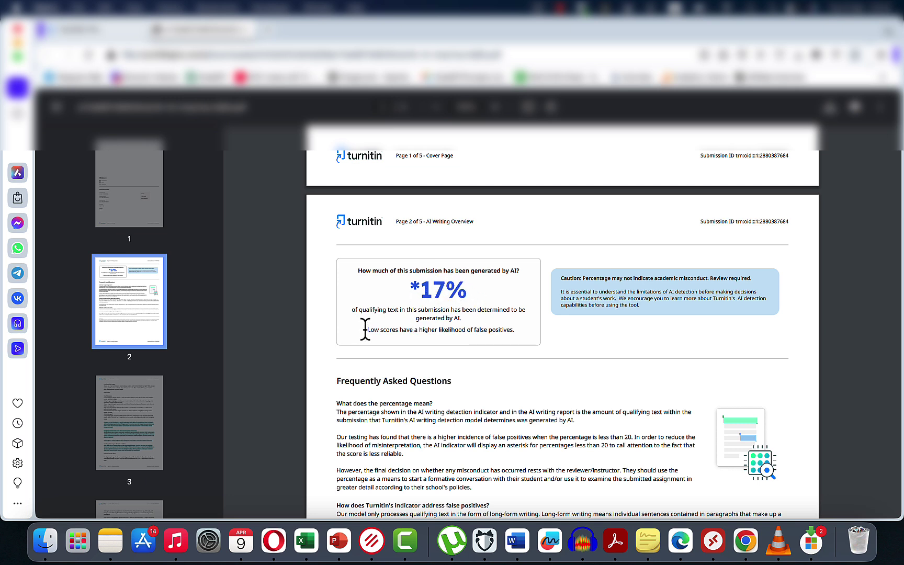
Highlight the note about low-score false positives in the spreadsheet
drag(365, 329, 531, 329)
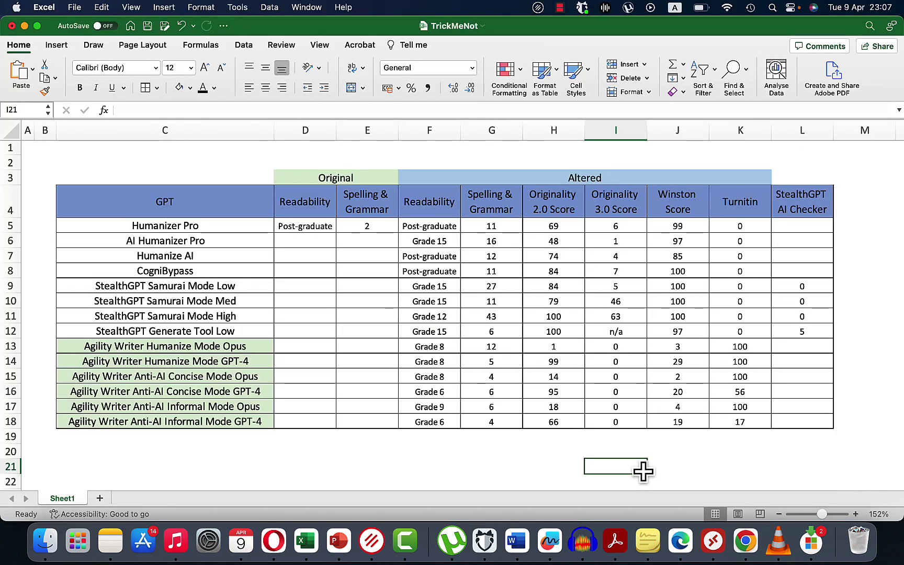
drag(440, 347, 444, 422)
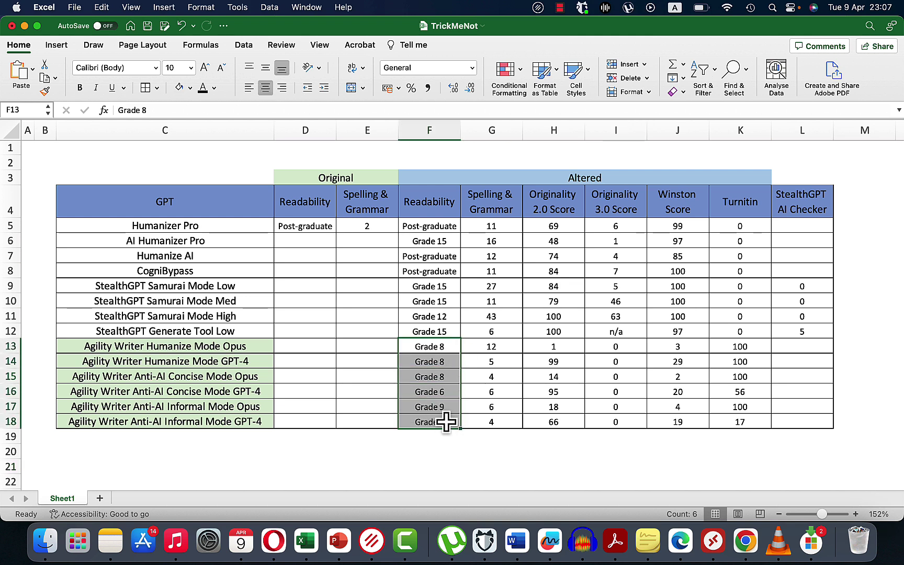
click(438, 408)
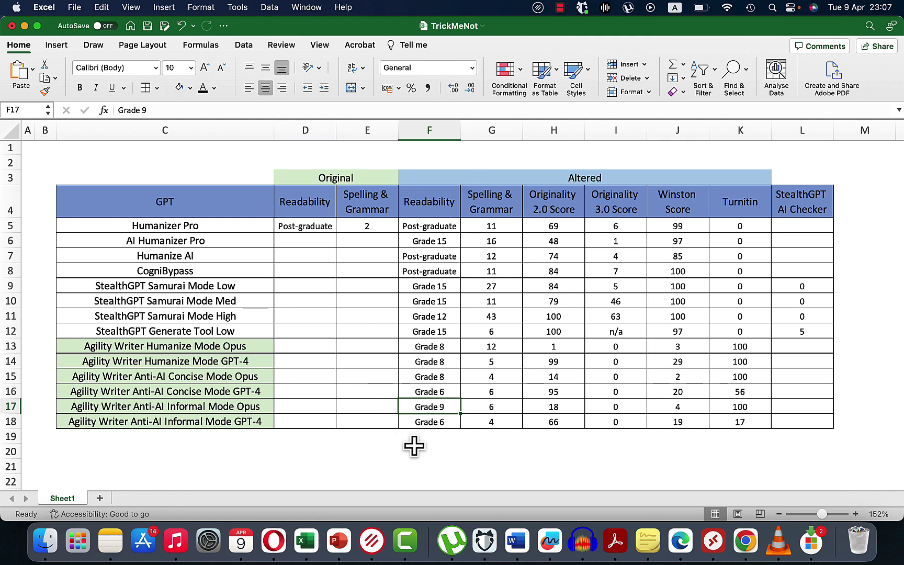
click(496, 364)
drag(496, 365, 498, 419)
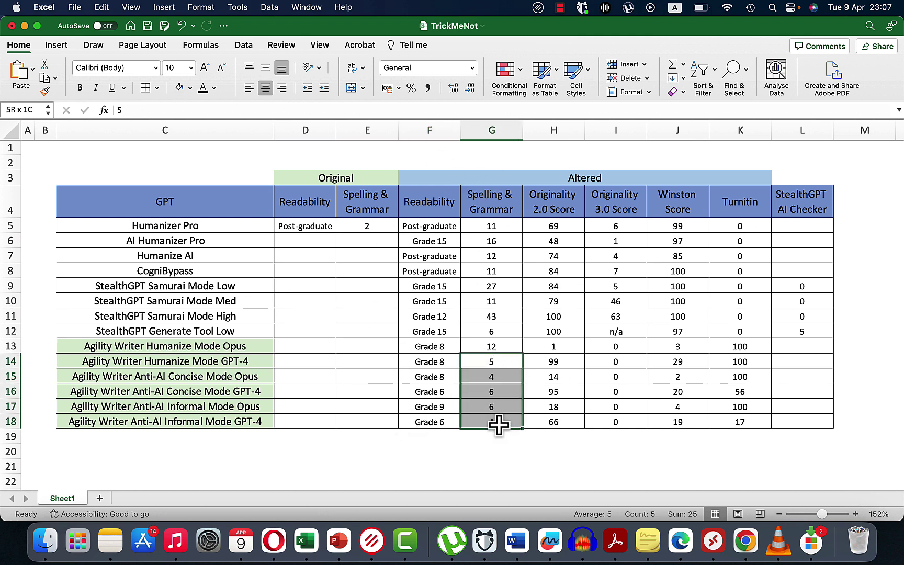
click(569, 362)
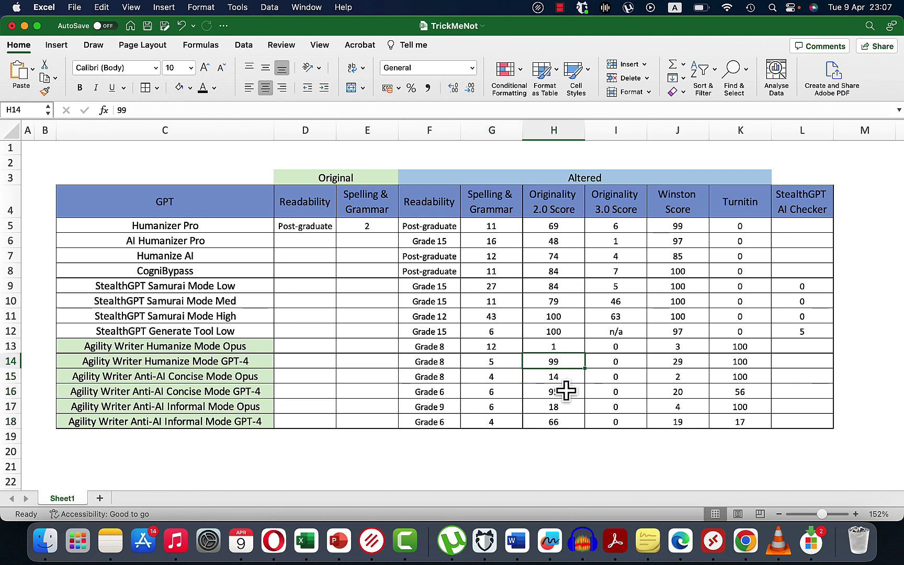
click(553, 420)
drag(616, 352, 622, 424)
click(685, 347)
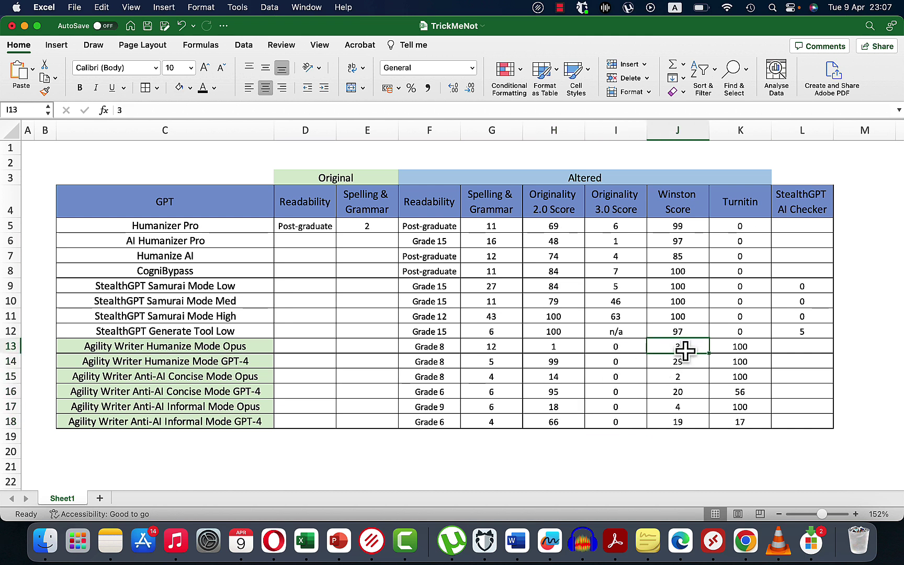
drag(685, 351, 683, 422)
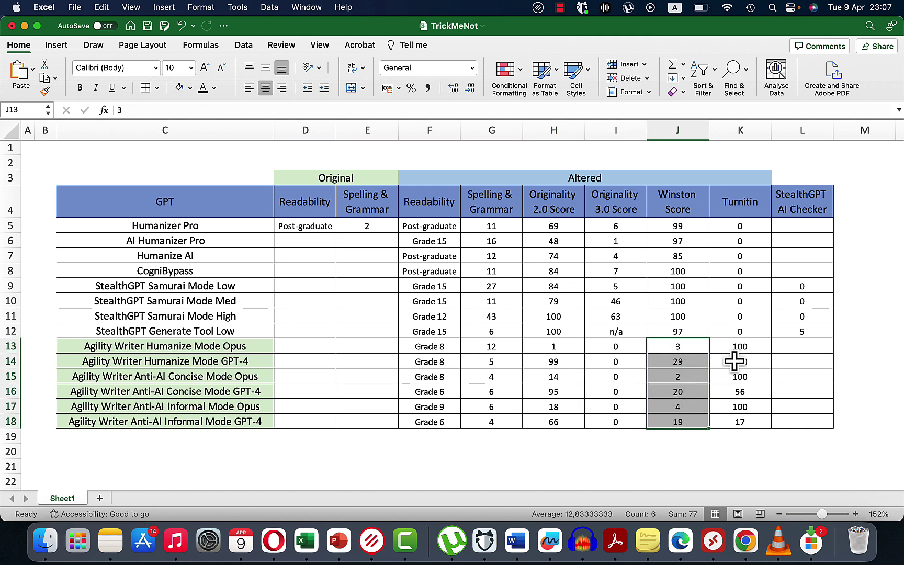
click(745, 391)
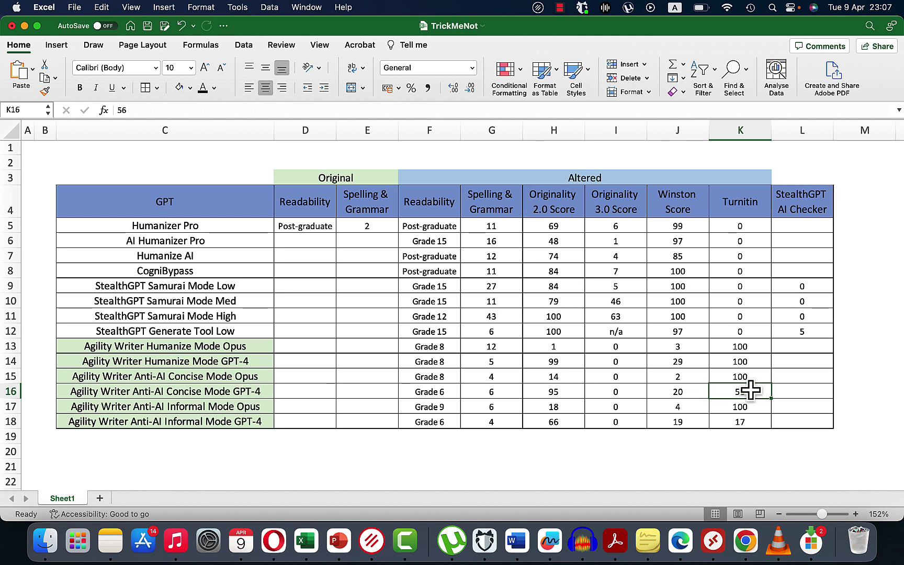
click(744, 421)
key(BackSpace)
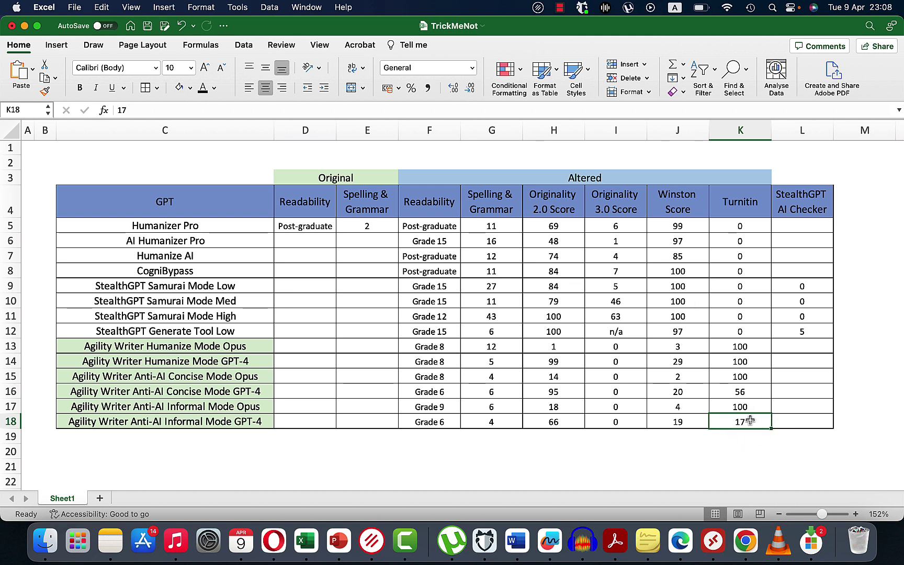
click(217, 422)
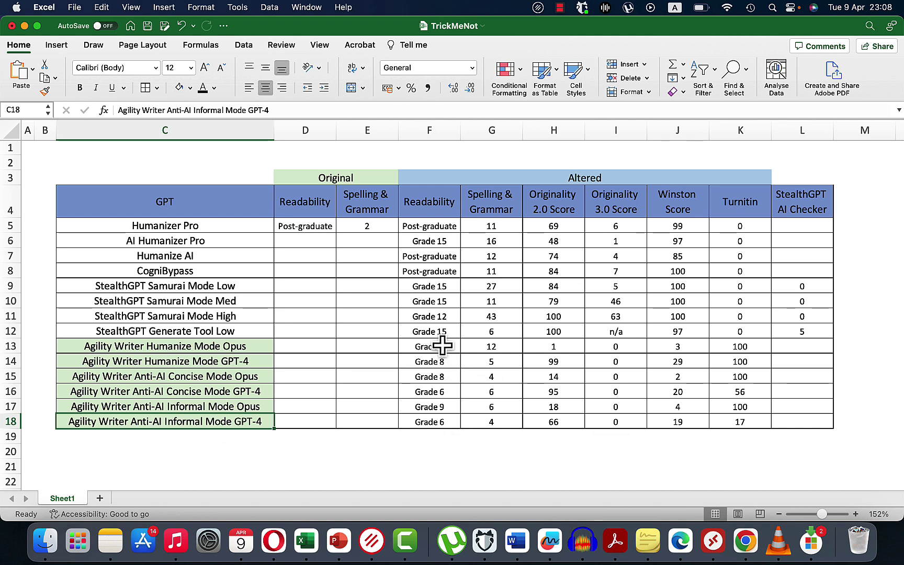
drag(442, 347, 445, 422)
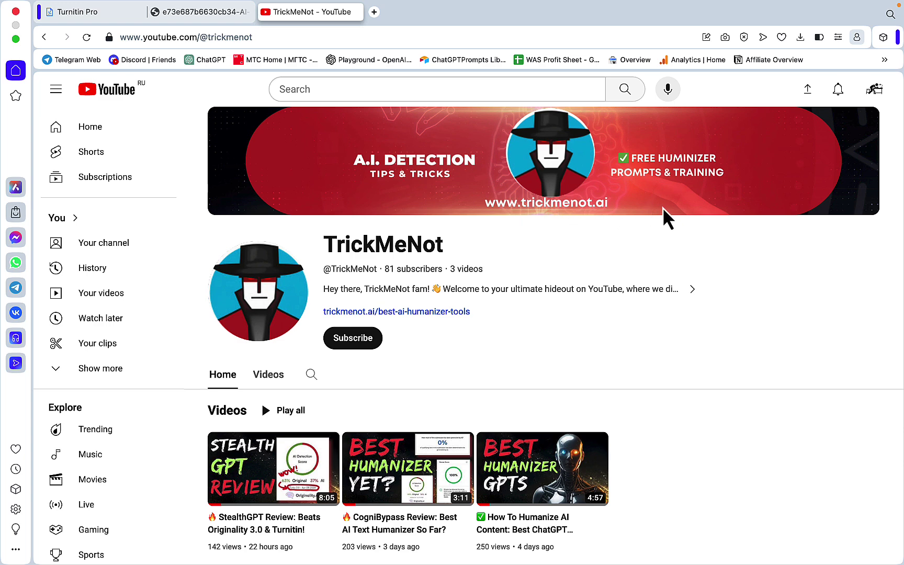
Scroll down the TrickMeNot channel page to show its three videos
scroll(686, 375, down, 1)
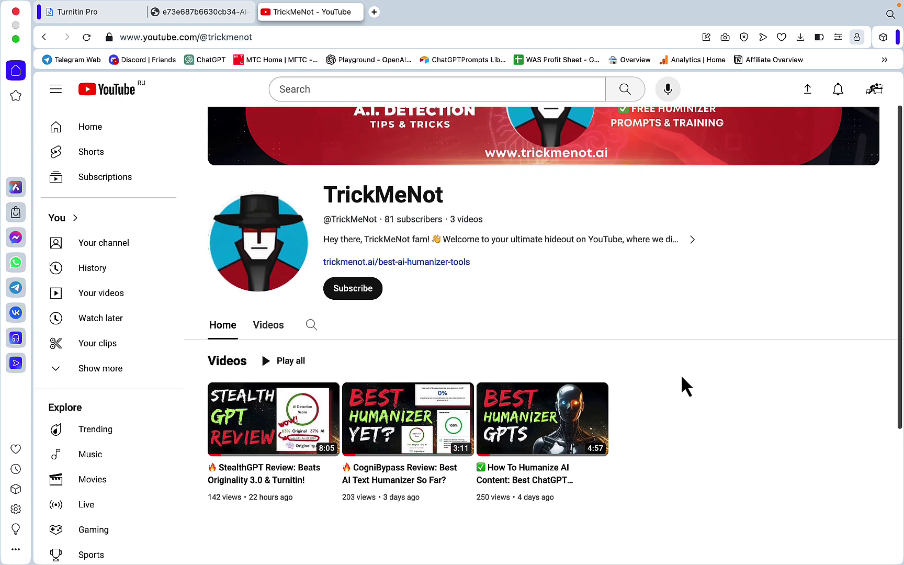